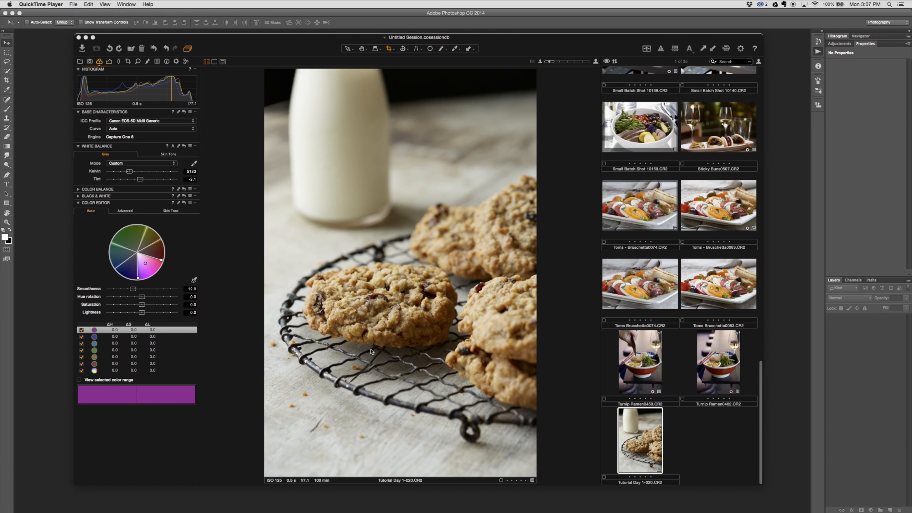
pyautogui.click(396, 59)
pyautogui.moveTo(396, 70); pyautogui.dragTo(400, 107)
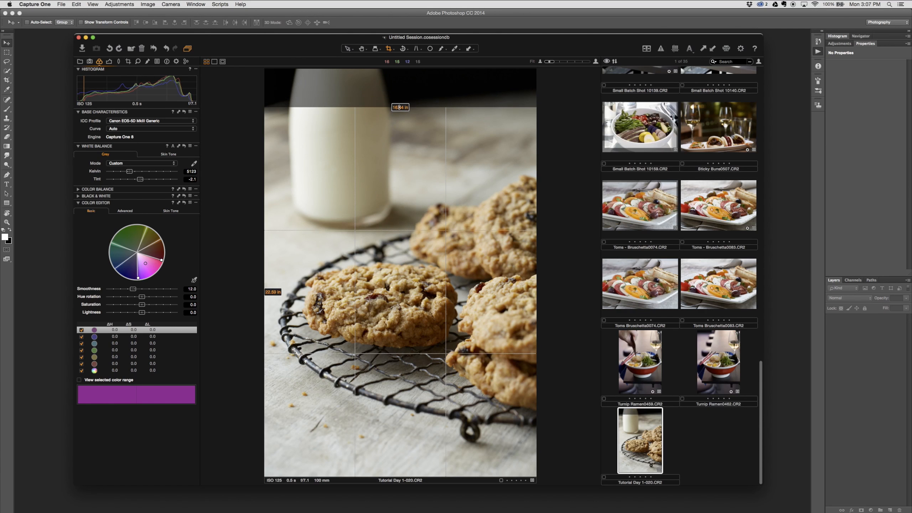
pyautogui.moveTo(399, 107); pyautogui.dragTo(383, 16)
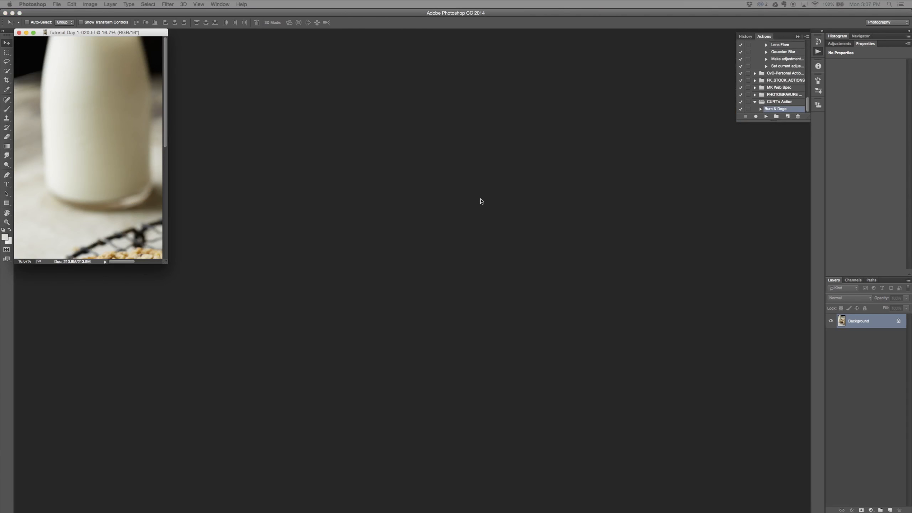
# Switch to Photoshop, show the cookie photo in full-screen mode and add a blank layer above the background.
pyautogui.press('f')
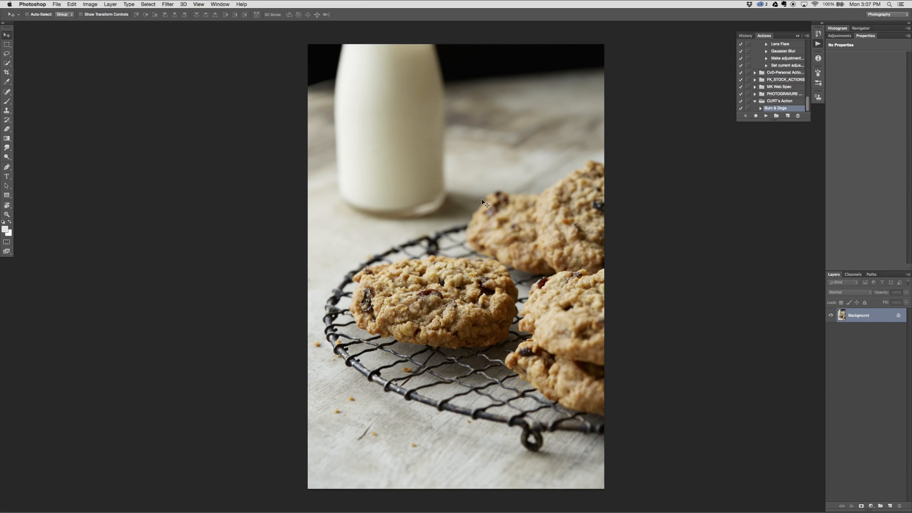
pyautogui.click(890, 506)
# Retouch the dark scratch in the tabletop below the wire rack on the blank layer with a smaller Clone Stamp brush.
pyautogui.press('s')
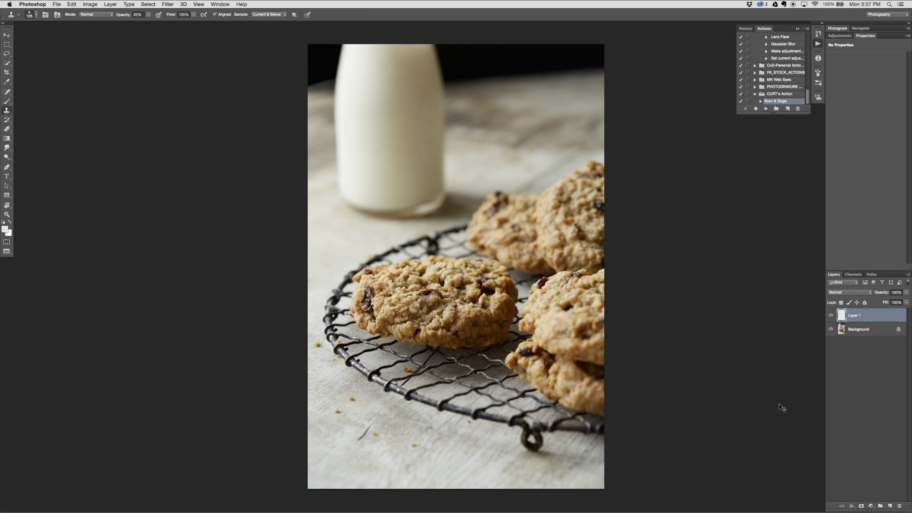
pyautogui.press('super+equal')
pyautogui.press('super+minus')
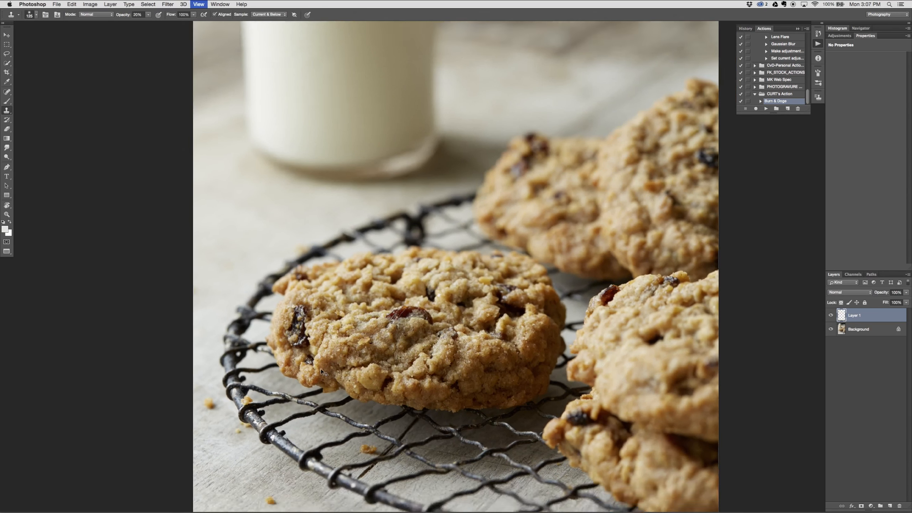
pyautogui.press('super+equal')
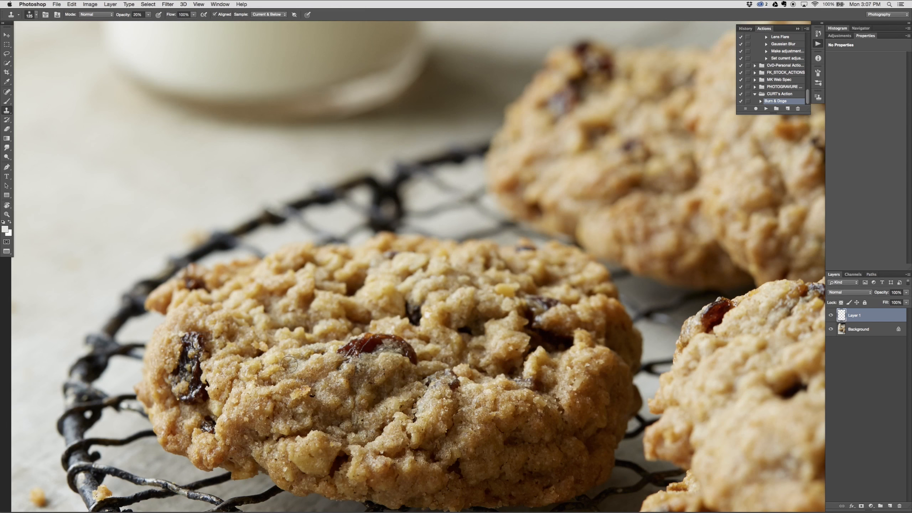
pyautogui.moveTo(232, 367); pyautogui.dragTo(345, 281)
pyautogui.moveTo(370, 431); pyautogui.dragTo(308, 341)
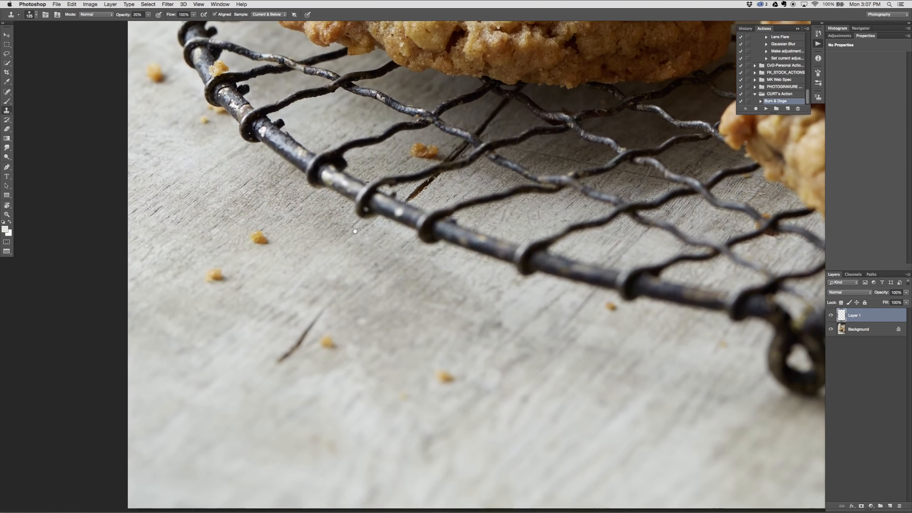
pyautogui.moveTo(596, 250); pyautogui.dragTo(489, 222)
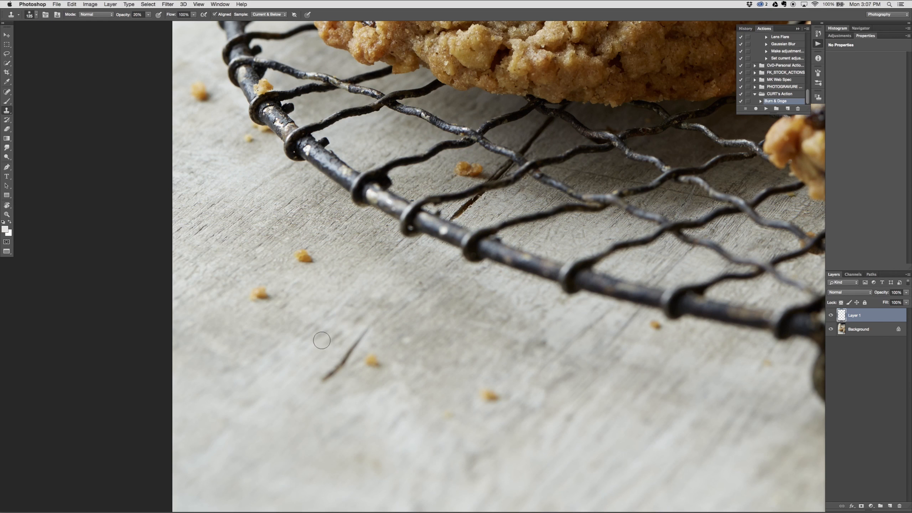
pyautogui.press('[')
pyautogui.press('[')
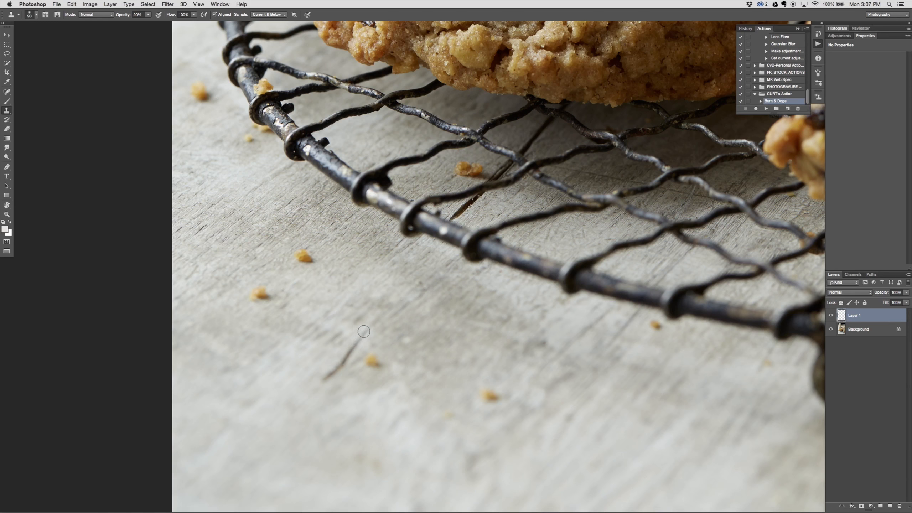
pyautogui.keyDown('alt'); pyautogui.click(440, 296); pyautogui.keyUp('alt')
pyautogui.moveTo(427, 291); pyautogui.dragTo(414, 293)
pyautogui.moveTo(703, 255); pyautogui.dragTo(248, 370)
pyautogui.moveTo(517, 136); pyautogui.dragTo(525, 340)
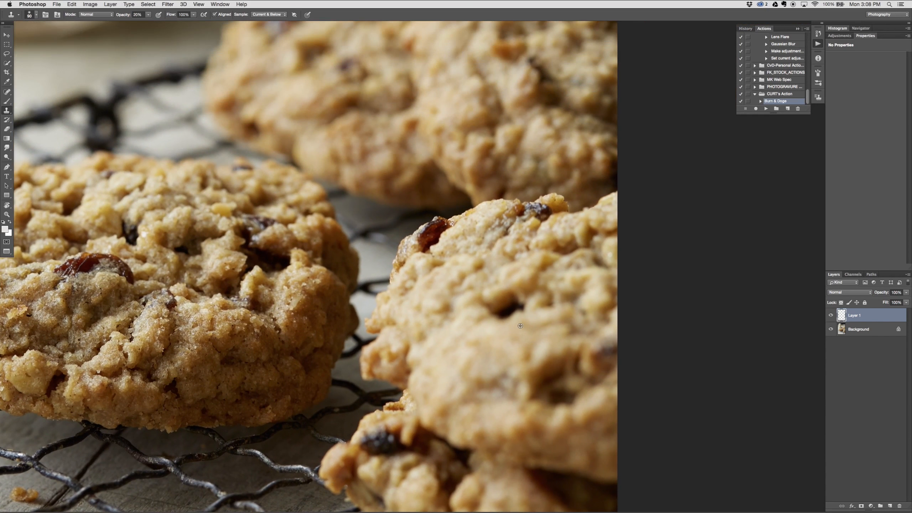
pyautogui.moveTo(458, 52); pyautogui.dragTo(431, 157)
pyautogui.press('super+0')
# Add a Curves adjustment layer, raise its highlights and set a midtone point at input 121, output 133, and compare before and after.
pyautogui.click(871, 506)
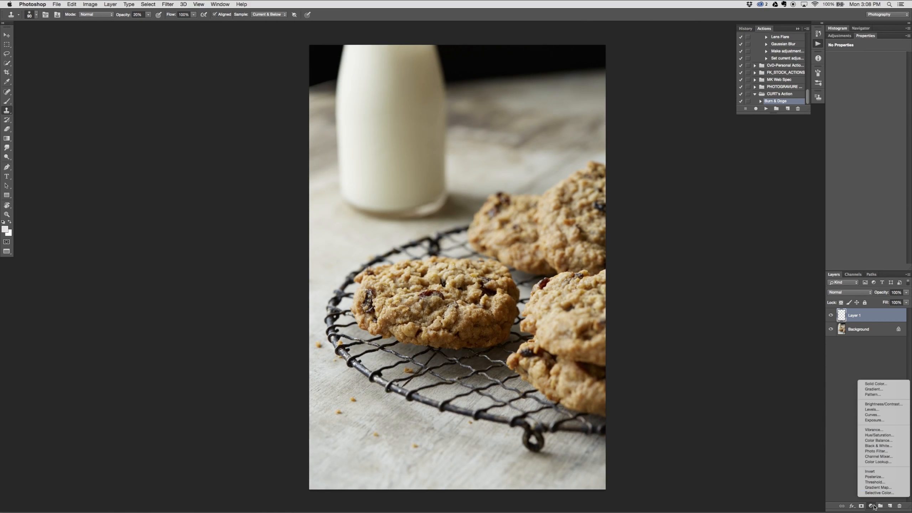
pyautogui.click(879, 417)
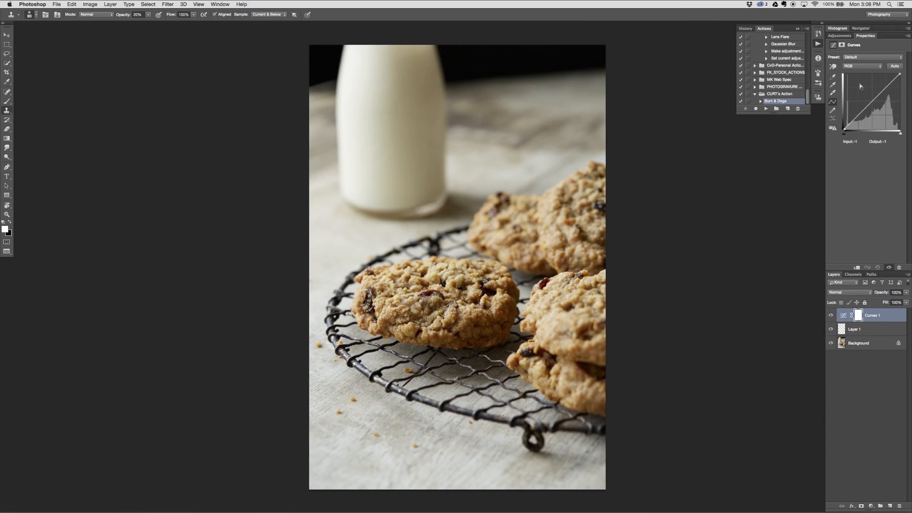
pyautogui.moveTo(890, 80); pyautogui.dragTo(894, 78)
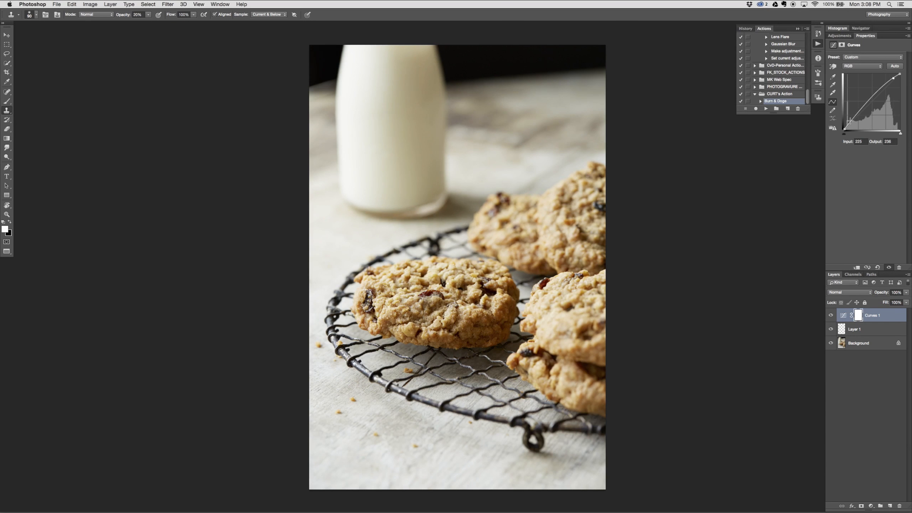
pyautogui.moveTo(852, 122); pyautogui.dragTo(870, 100)
pyautogui.click(831, 315)
pyautogui.click(831, 315)
pyautogui.click(831, 315)
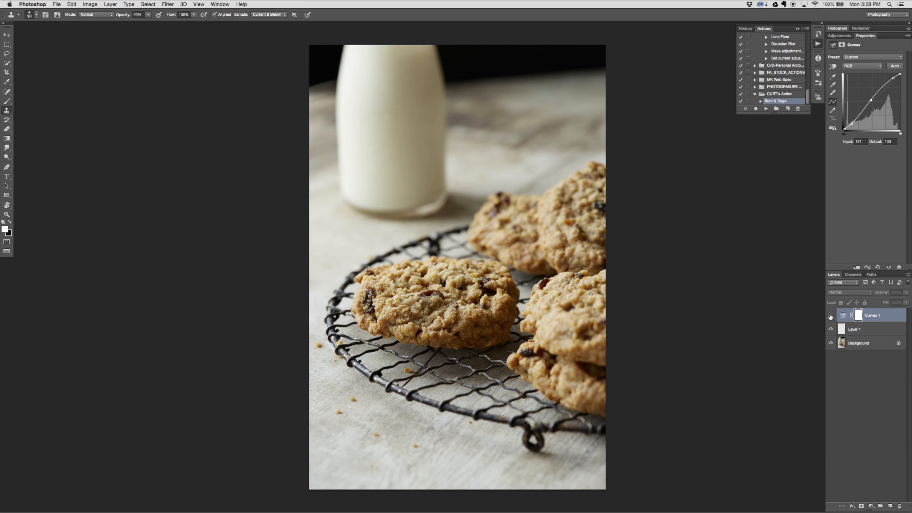
pyautogui.click(830, 316)
# Rework the curve without the midtone point, with a highlight point at input 233, output 238, and compare the layer on and off.
pyautogui.moveTo(894, 79); pyautogui.dragTo(901, 64)
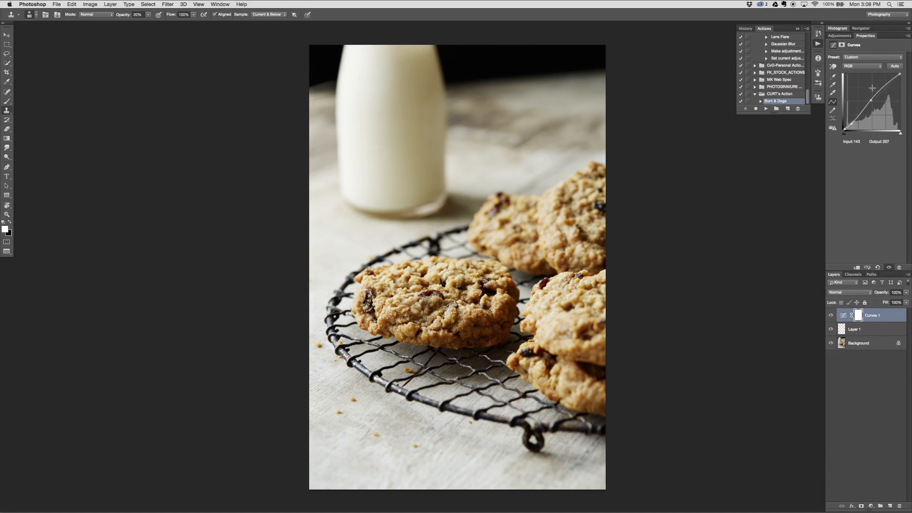
pyautogui.click(896, 76)
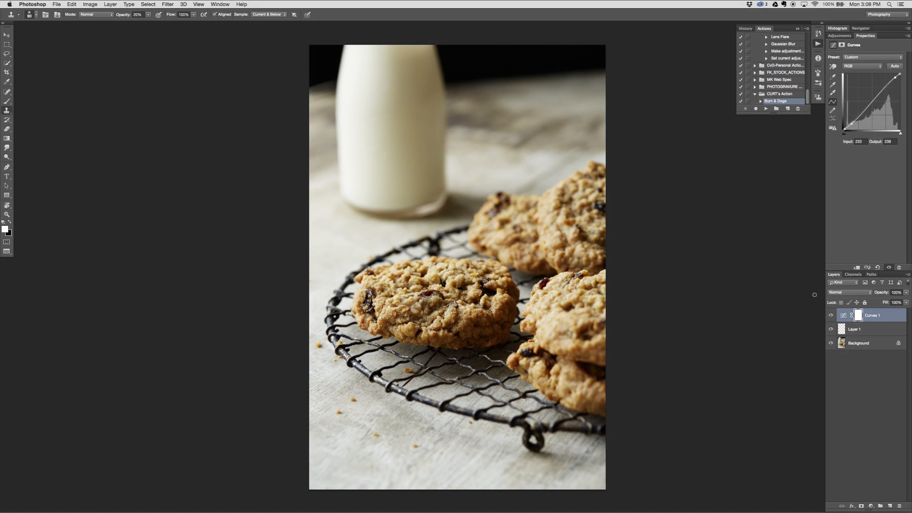
pyautogui.click(831, 315)
pyautogui.click(831, 315)
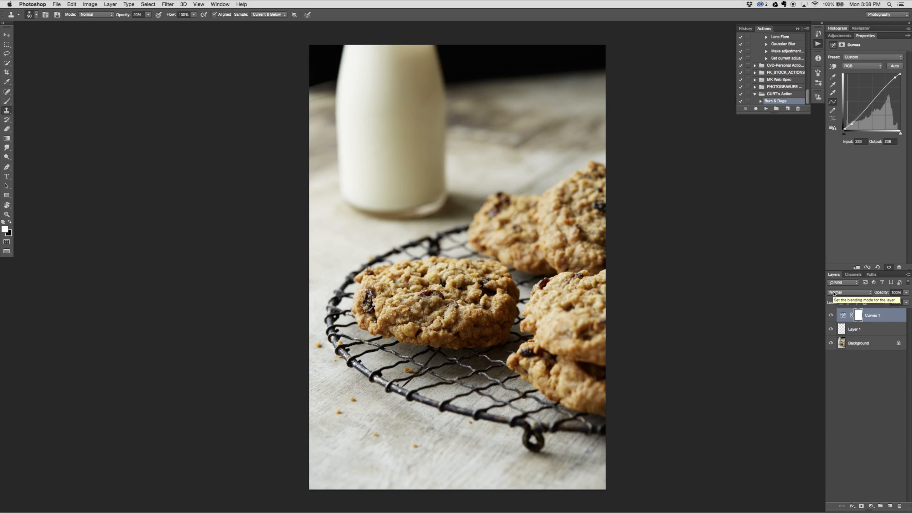
# Make the Curves 1 mask solid black and switch to the Brush tool at 40% opacity.
pyautogui.press('super+i')
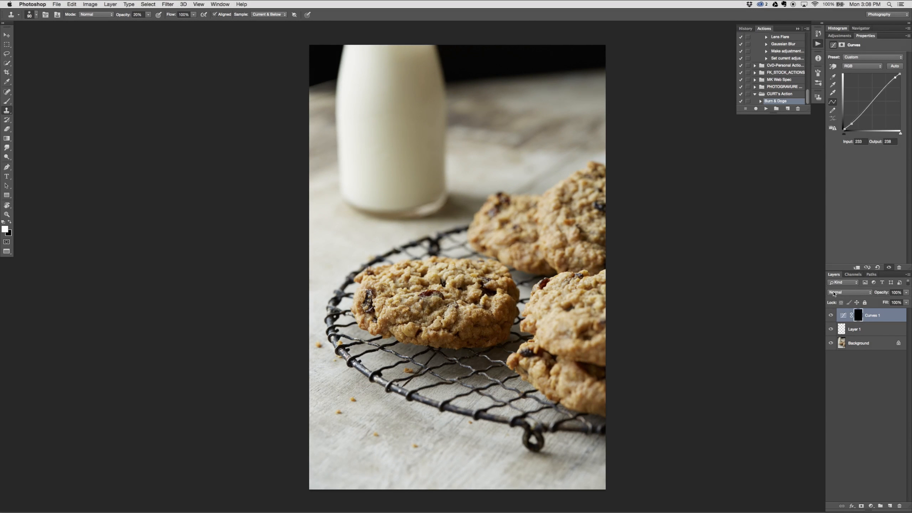
pyautogui.press(']')
pyautogui.press(']')
pyautogui.press(']')
pyautogui.press(']')
pyautogui.press(']')
pyautogui.press(']')
pyautogui.press(']')
pyautogui.press(']')
pyautogui.press(']')
pyautogui.press(']')
pyautogui.press(']')
pyautogui.press(']')
pyautogui.press(']')
pyautogui.press(']')
pyautogui.press(']')
pyautogui.press(']')
pyautogui.press(']')
pyautogui.press(']')
pyautogui.press(']')
pyautogui.press(']')
pyautogui.press(']')
pyautogui.press('4')
pyautogui.moveTo(588, 376)
pyautogui.mouseDown()
pyautogui.moveTo(580, 259)
pyautogui.moveTo(638, 299)
pyautogui.moveTo(560, 272)
pyautogui.moveTo(539, 279)
pyautogui.mouseUp()
pyautogui.press('b')
pyautogui.press('super+BackSpace')
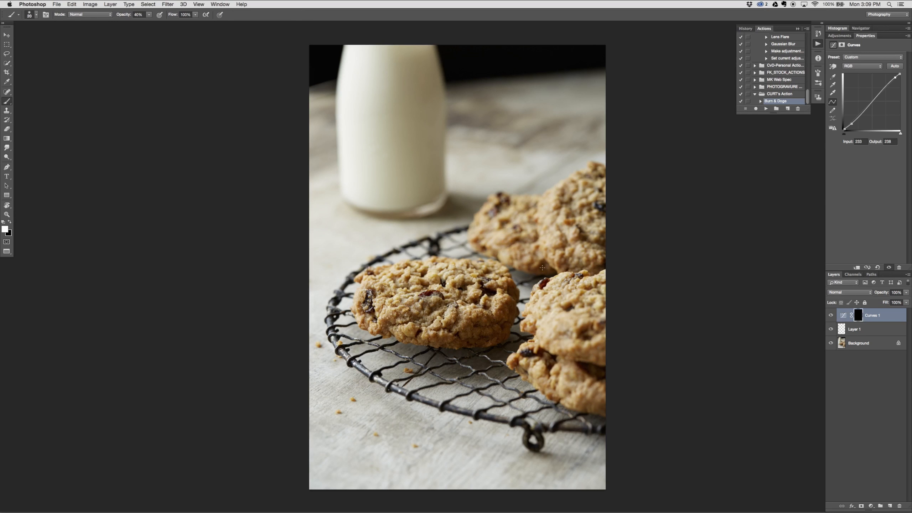
# Paint white on the Curves 1 mask over the lower part of the photo with a 2200-size brush, lowering its opacity to 20%.
pyautogui.press(']')
pyautogui.press(']')
pyautogui.press(']')
pyautogui.press(']')
pyautogui.press(']')
pyautogui.press(']')
pyautogui.press(']')
pyautogui.press(']')
pyautogui.press(']')
pyautogui.press(']')
pyautogui.press(']')
pyautogui.press(']')
pyautogui.press(']')
pyautogui.press(']')
pyautogui.press(']')
pyautogui.press(']')
pyautogui.press(']')
pyautogui.press(']')
pyautogui.press(']')
pyautogui.press(']')
pyautogui.press('2')
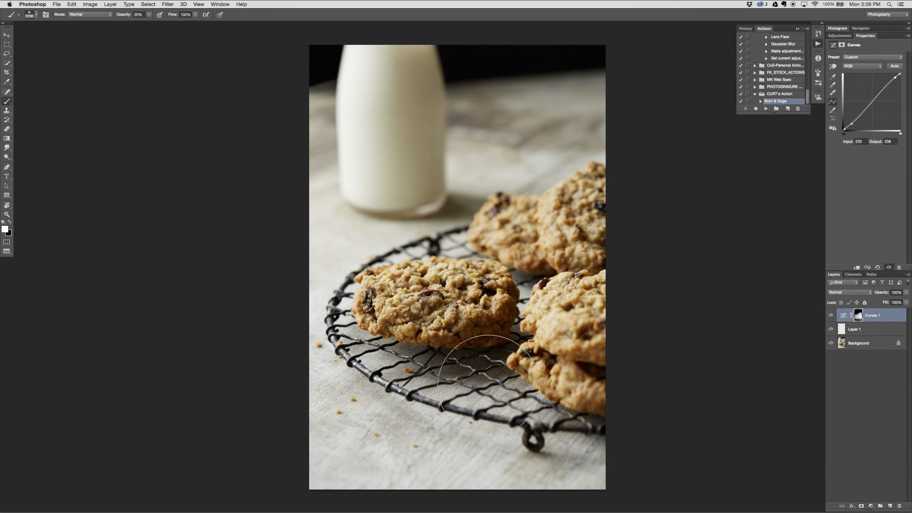
pyautogui.click(834, 316)
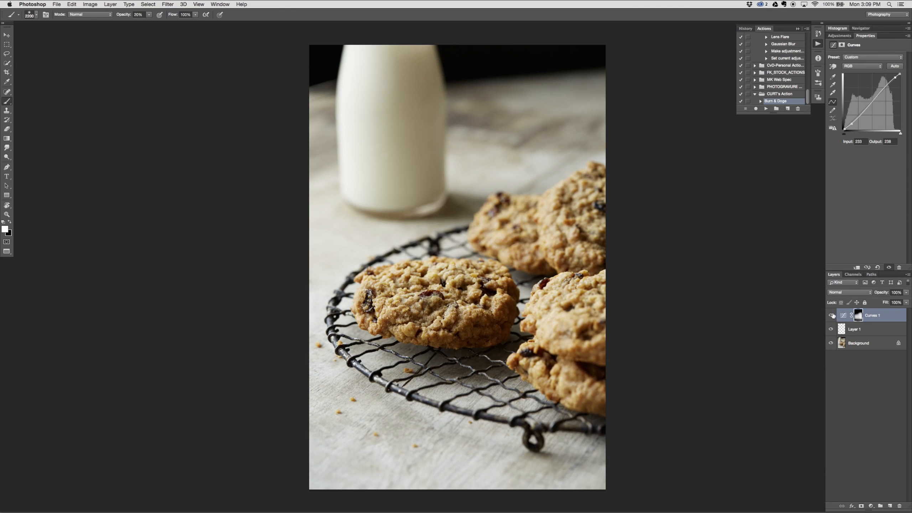
# Add a second Curves adjustment layer that darkens the photo with a point at input 228, output 204, and invert its mask to black.
pyautogui.click(871, 506)
pyautogui.click(876, 417)
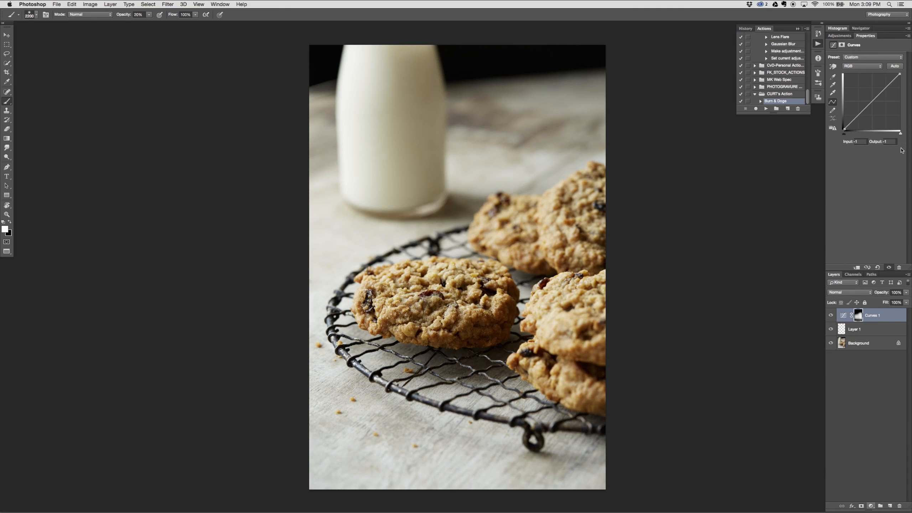
pyautogui.moveTo(893, 81)
pyautogui.mouseDown()
pyautogui.moveTo(900, 76)
pyautogui.moveTo(896, 85)
pyautogui.mouseUp()
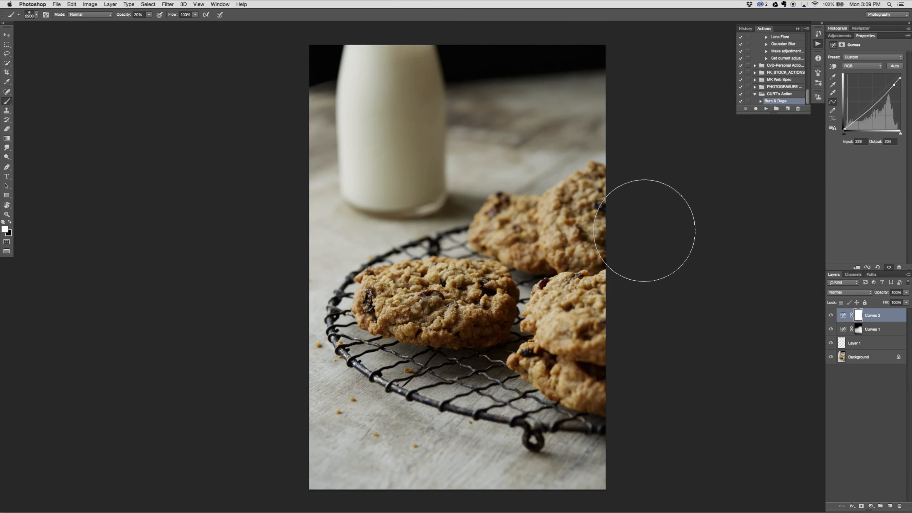
pyautogui.press('super+i')
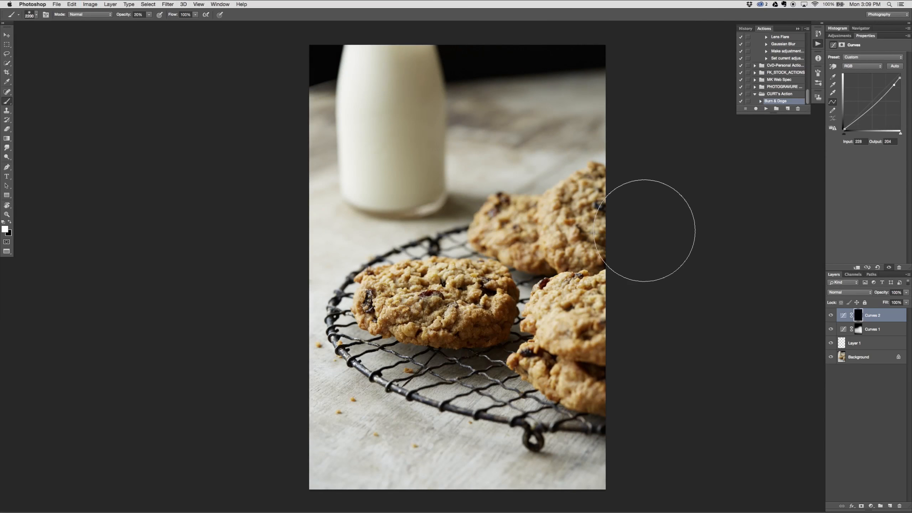
# Set the brush to size 2900 and 30% opacity for painting the Curves 2 mask.
pyautogui.press('super+minus')
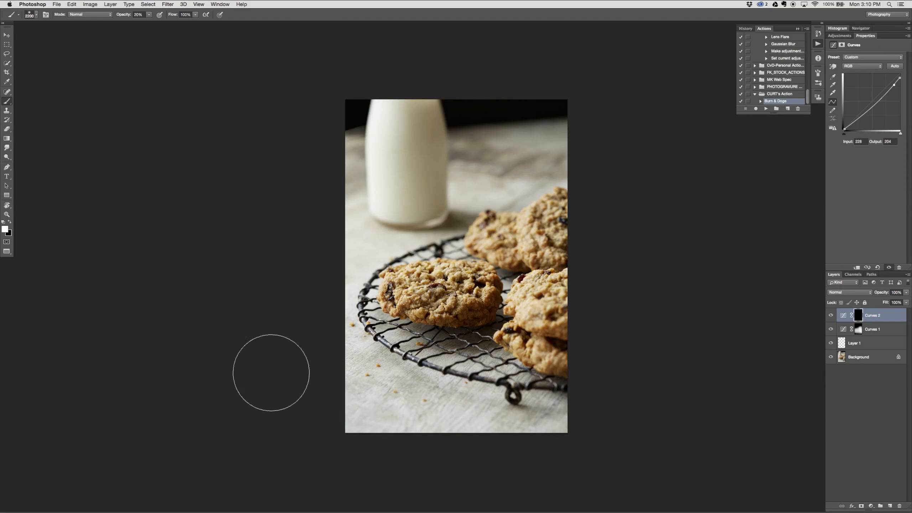
pyautogui.press(']')
pyautogui.press(']')
pyautogui.press(']')
pyautogui.press(']')
pyautogui.press(']')
pyautogui.press(']')
pyautogui.press(']')
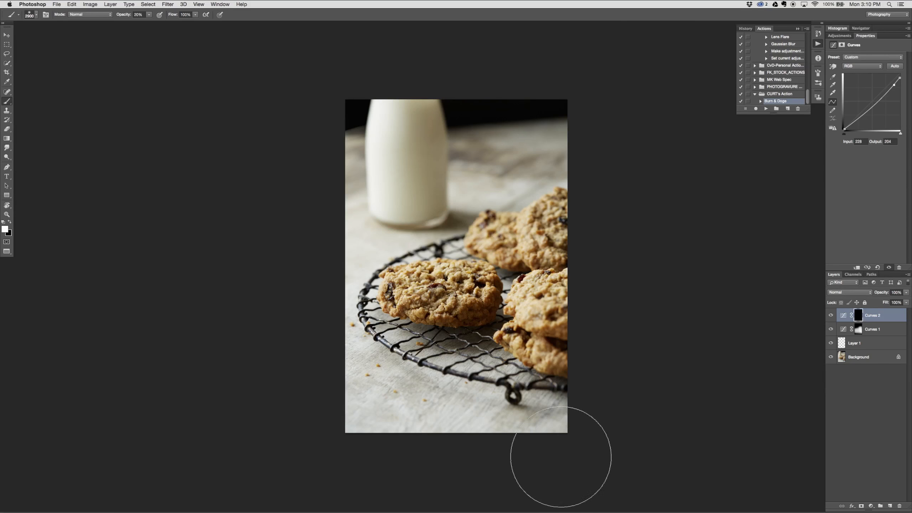
pyautogui.press('3')
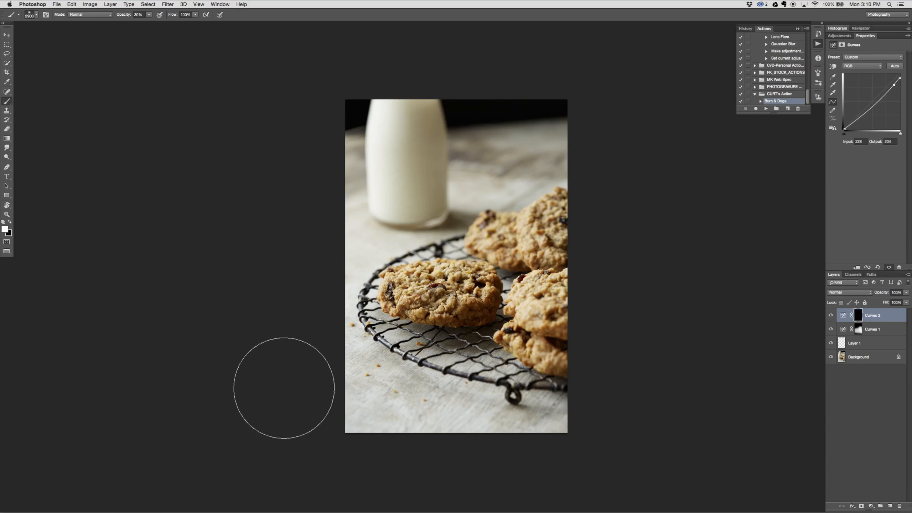
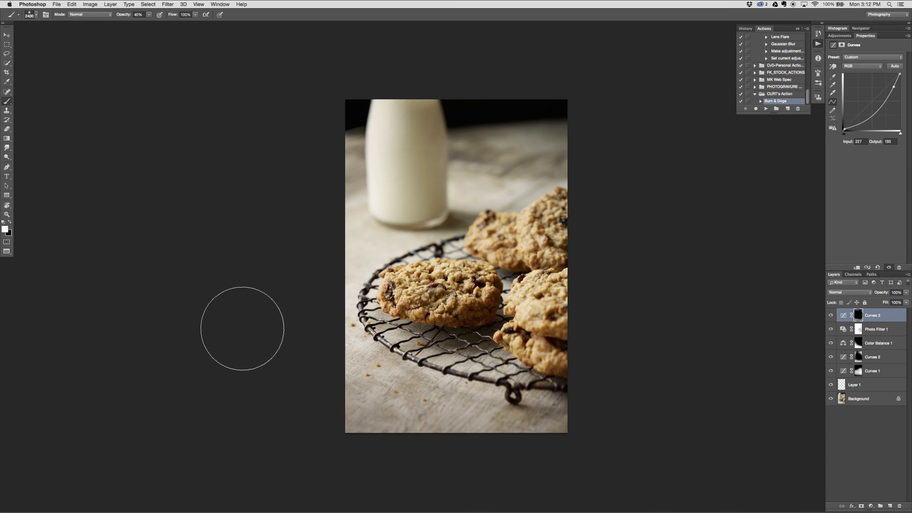
# Lower the brush opacity to 10% for painting the Curves 3 mask.
pyautogui.press('1')
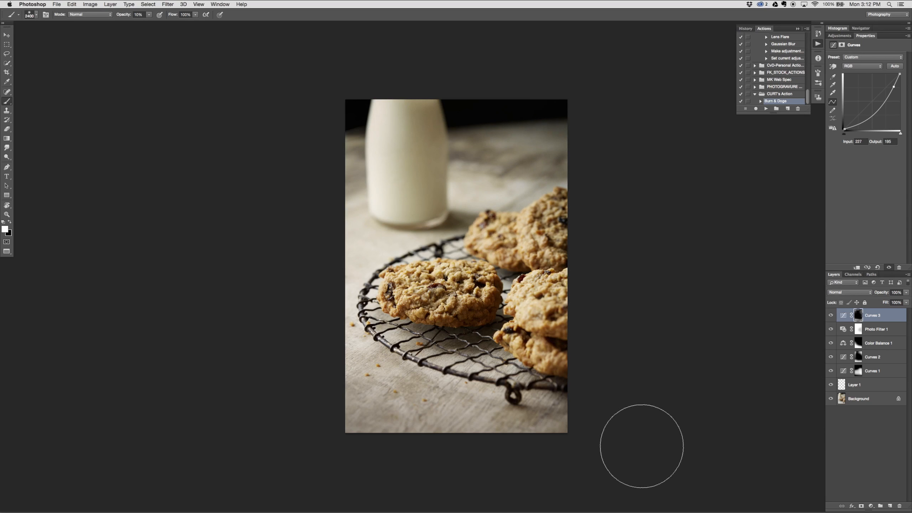
# Select the Background layer and hide the five adjustment layers from Curves 1 up to Curves 3.
pyautogui.press('v')
pyautogui.click(871, 398)
pyautogui.moveTo(830, 371); pyautogui.dragTo(830, 315)
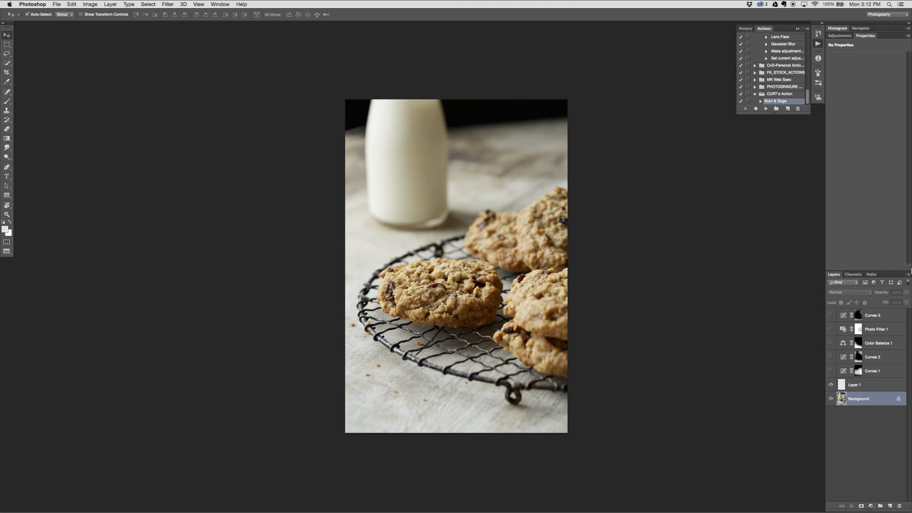
# Stamp the visible retouched image into a new layer above Layer 1 and show all adjustment layers again.
pyautogui.press('super+j')
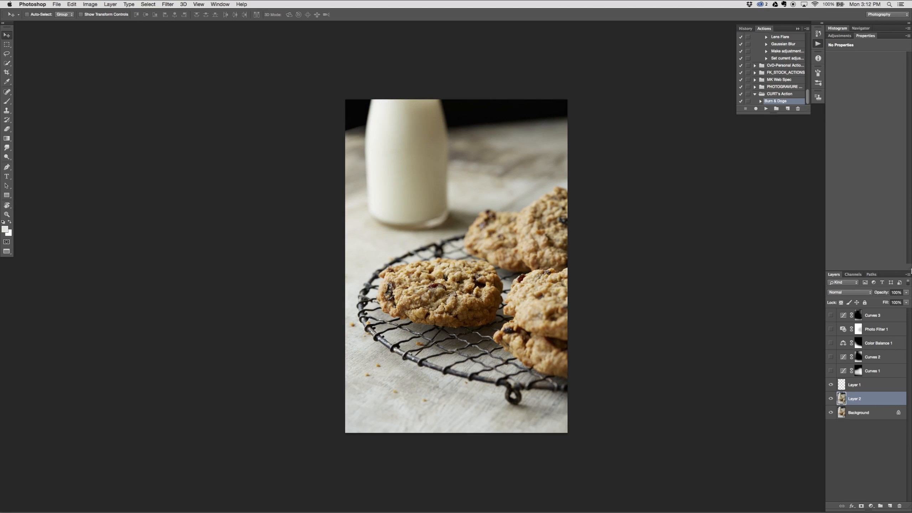
pyautogui.press('super+z')
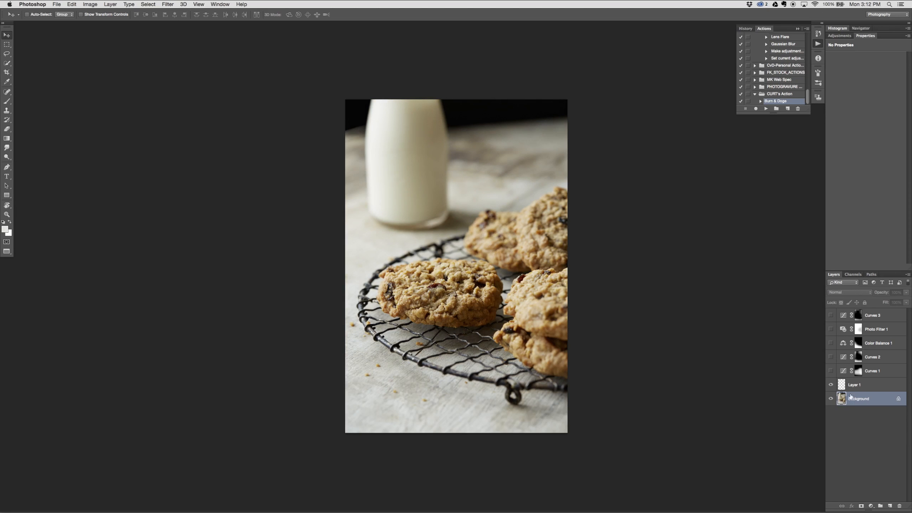
pyautogui.click(871, 386)
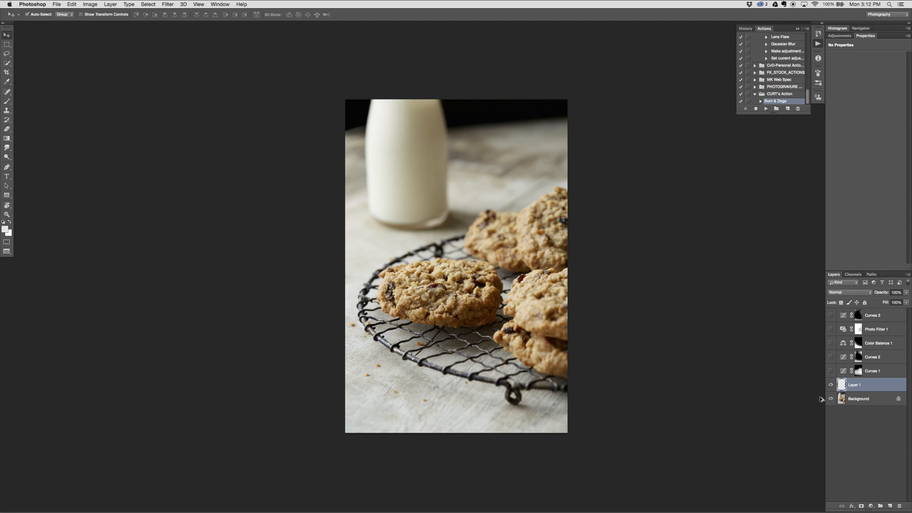
pyautogui.press('alt+shift+super+e')
pyautogui.moveTo(830, 371); pyautogui.dragTo(830, 315)
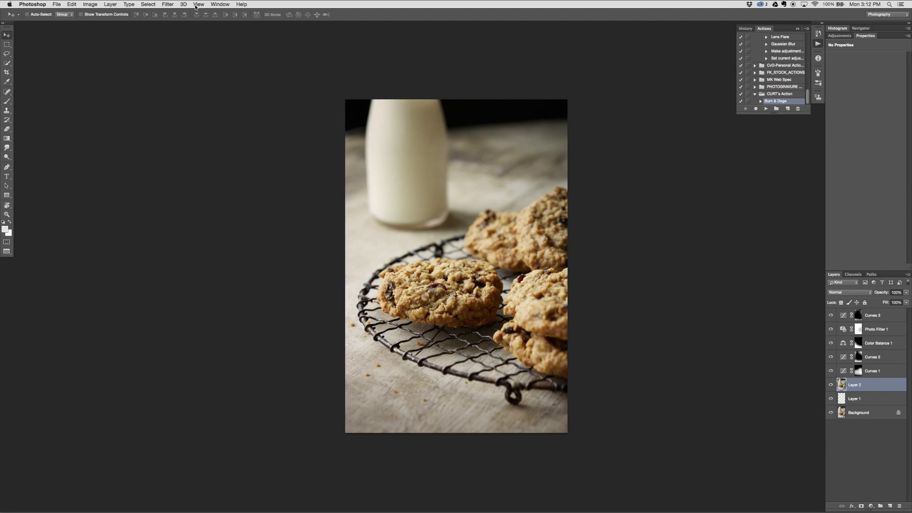
# Apply Unsharp Mask to Layer 2 with amount 20%, radius 40 pixels and threshold 0, comparing the preview on and off.
pyautogui.click(160, 4)
pyautogui.moveTo(230, 130)
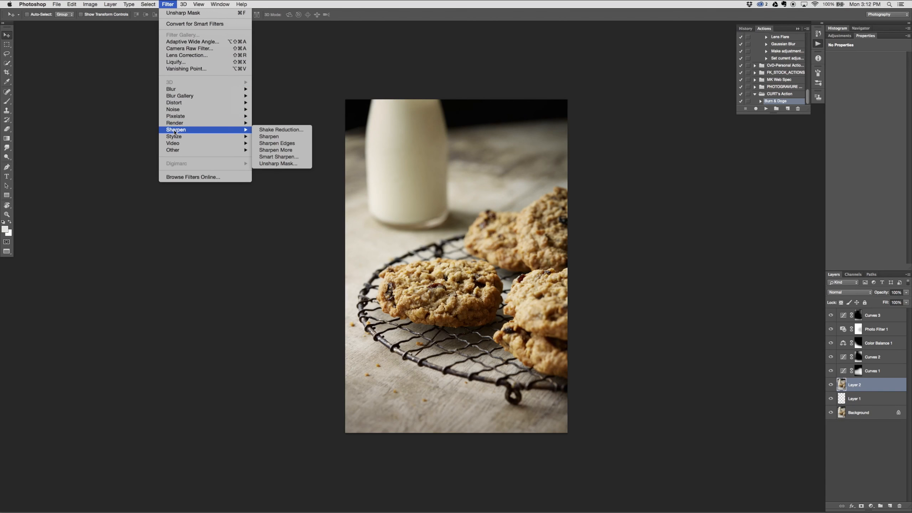
pyautogui.click(289, 164)
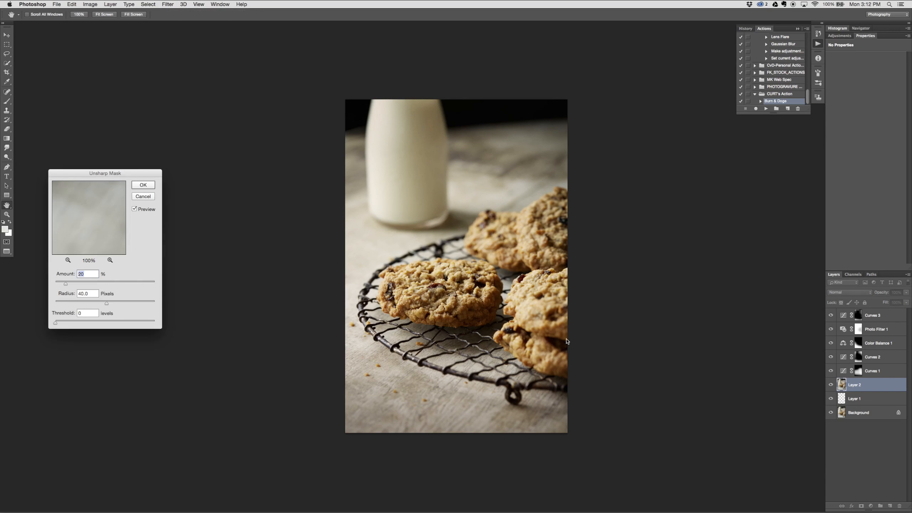
pyautogui.press('super+equal')
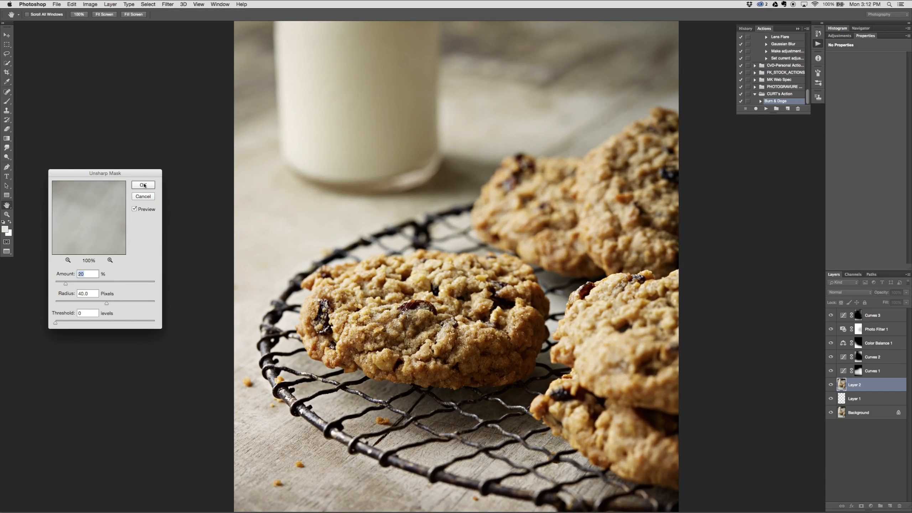
pyautogui.moveTo(119, 172); pyautogui.dragTo(155, 253)
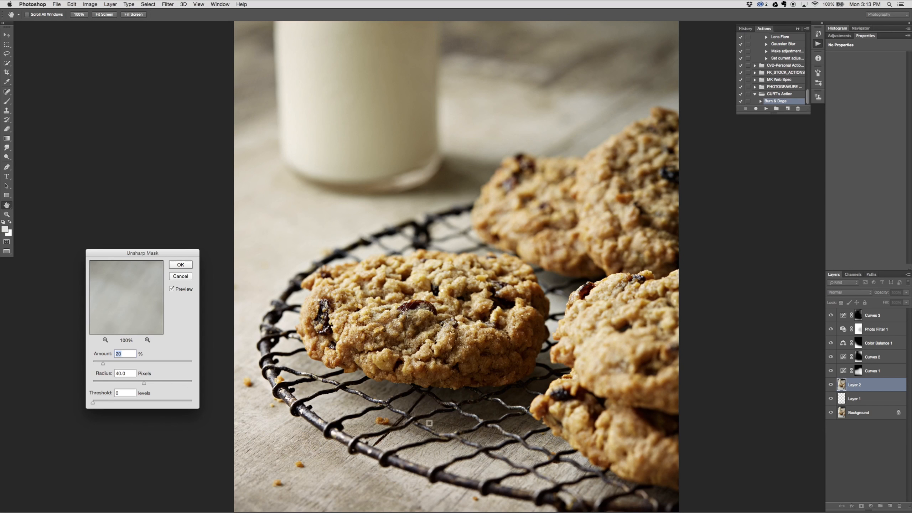
pyautogui.click(172, 289)
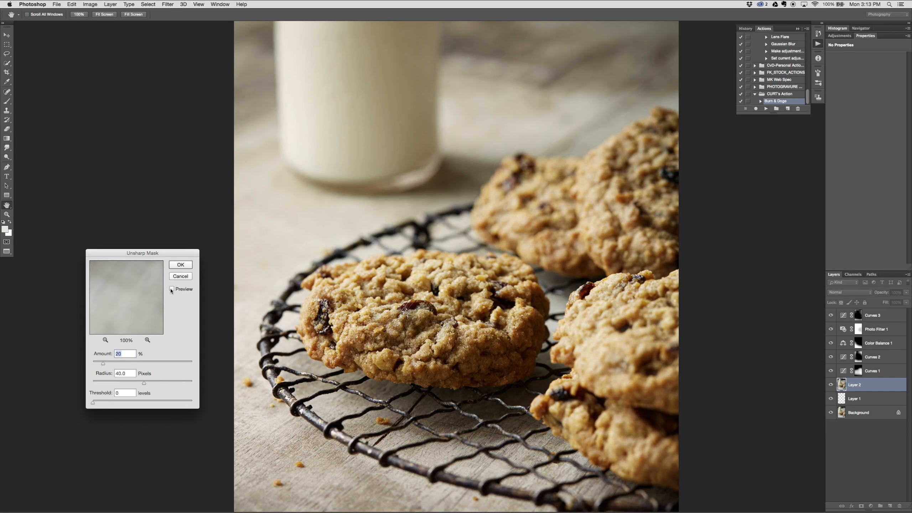
pyautogui.click(171, 289)
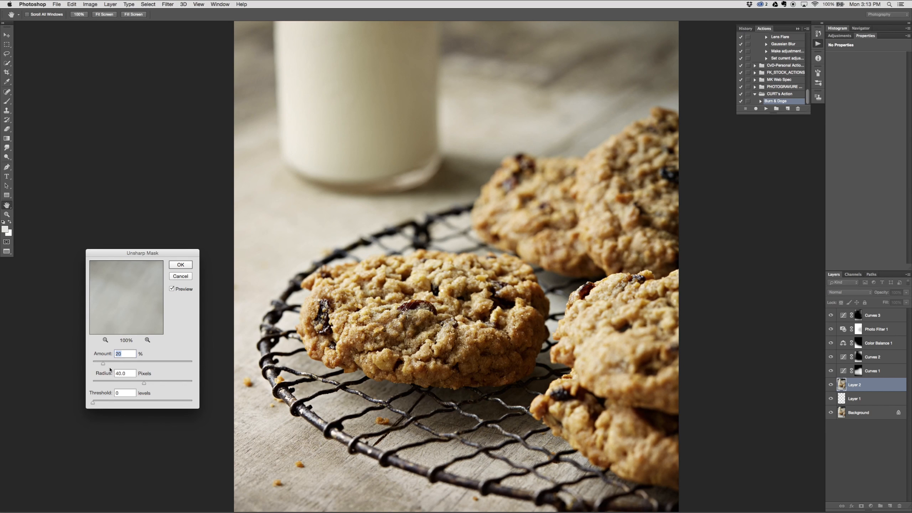
pyautogui.click(180, 276)
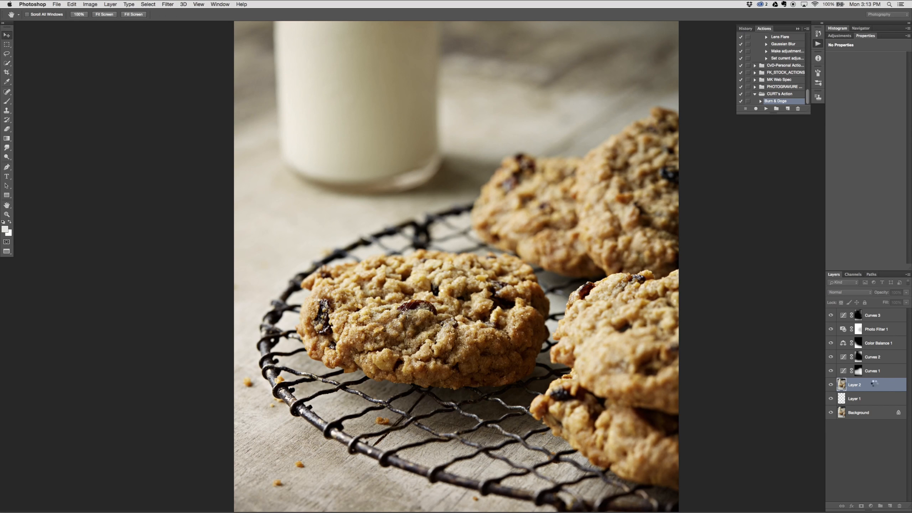
# Rename the sharpened layer 20/40 and add a black layer mask that hides all of it.
pyautogui.doubleClick(863, 384)
pyautogui.write('20/40')
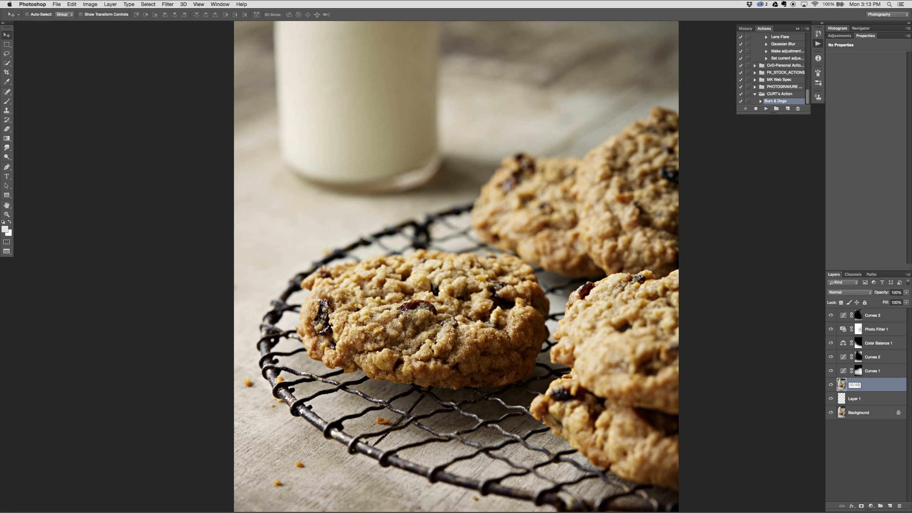
pyautogui.press('Return')
pyautogui.keyDown('alt'); pyautogui.click(862, 505); pyautogui.keyUp('alt')
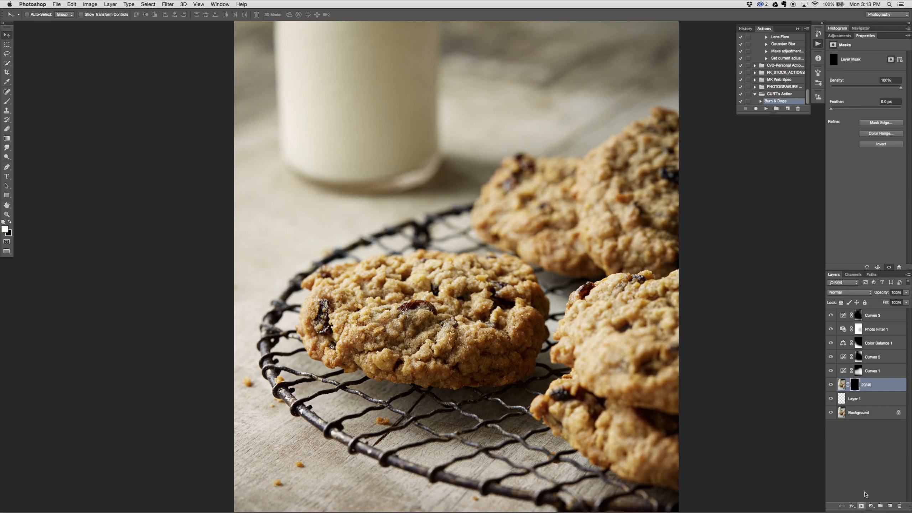
# Paint the front cookie white in the 20/40 mask with a brush of size 2400 at 100% opacity.
pyautogui.press('b')
pyautogui.press('[')
pyautogui.press('[')
pyautogui.press('[')
pyautogui.press('[')
pyautogui.press('[')
pyautogui.press('[')
pyautogui.press('[')
pyautogui.press('[')
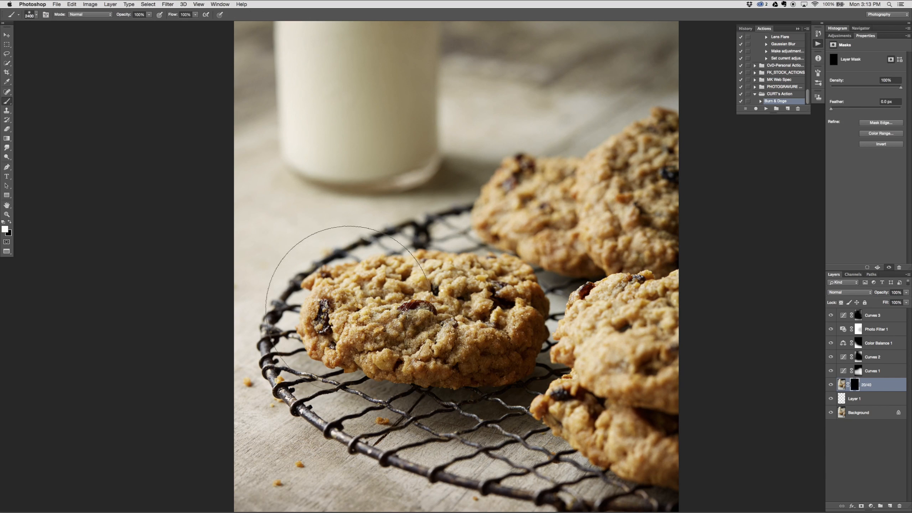
pyautogui.moveTo(278, 326)
pyautogui.mouseDown()
pyautogui.moveTo(506, 340)
pyautogui.moveTo(467, 319)
pyautogui.mouseUp()
# Extend the white area of the 20/40 mask around the front cookie and rack, reducing the brush to sizes 1500 and 600.
pyautogui.press('[')
pyautogui.press('[')
pyautogui.press('[')
pyautogui.press('[')
pyautogui.press('[')
pyautogui.press('[')
pyautogui.press('[')
pyautogui.press('[')
pyautogui.press('[')
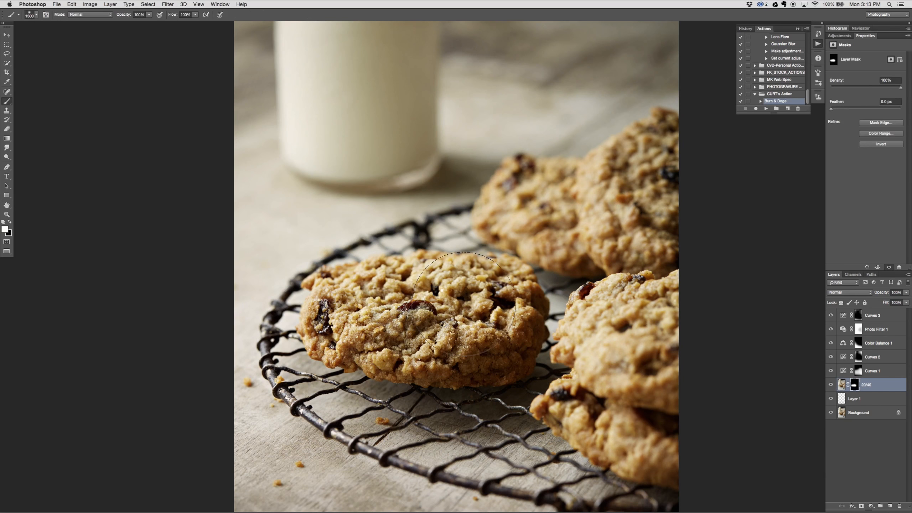
pyautogui.press('[')
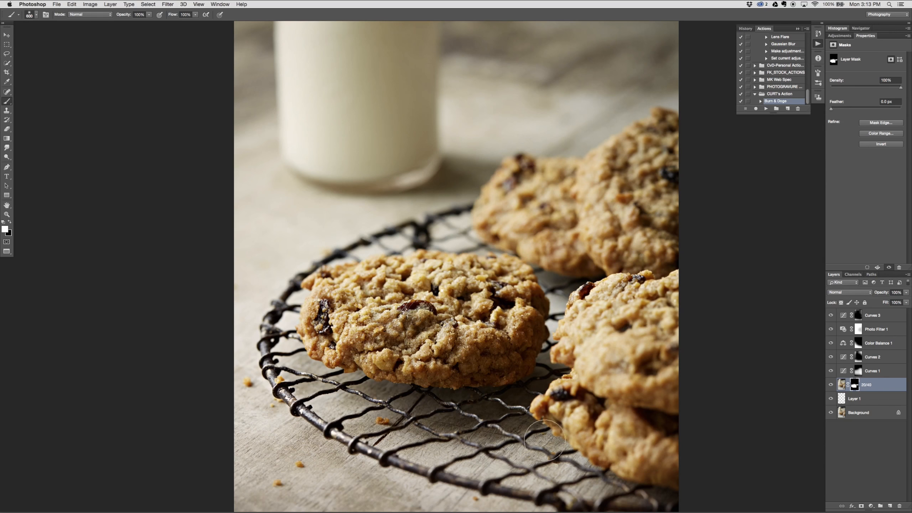
pyautogui.moveTo(458, 425); pyautogui.dragTo(446, 333)
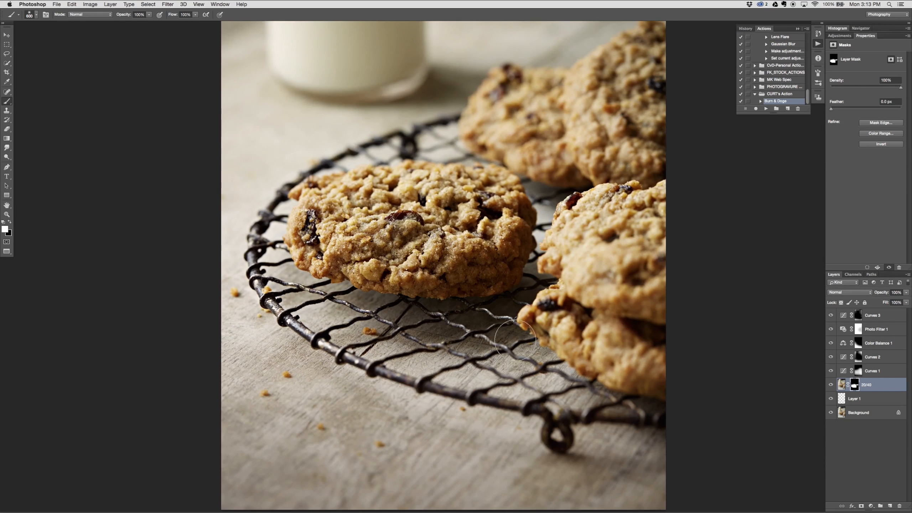
pyautogui.moveTo(388, 318); pyautogui.dragTo(378, 373)
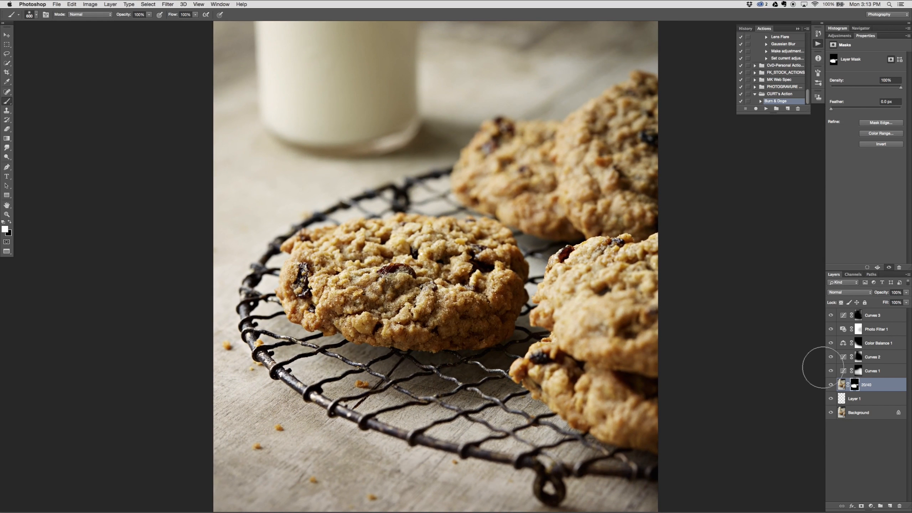
# Run the Burn & Doge action above the Curves 3 layer and select the DODGE layer's mask.
pyautogui.click(876, 315)
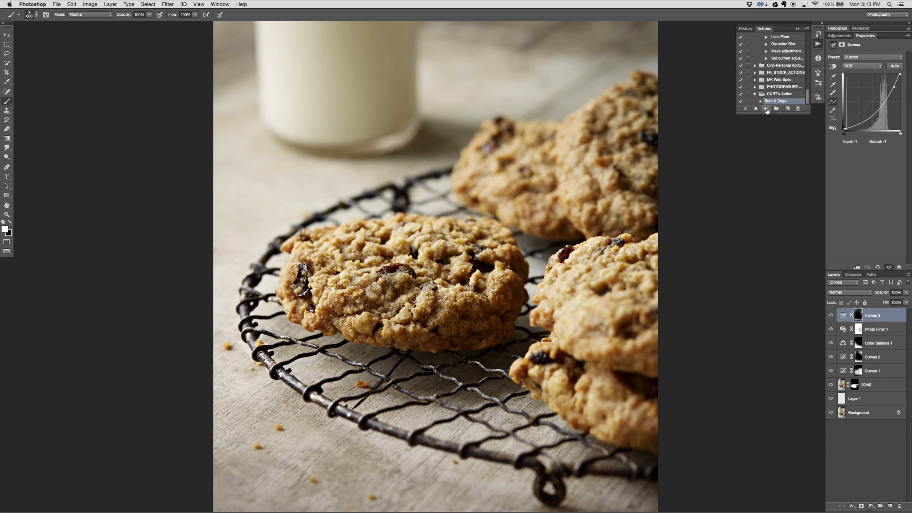
pyautogui.click(768, 109)
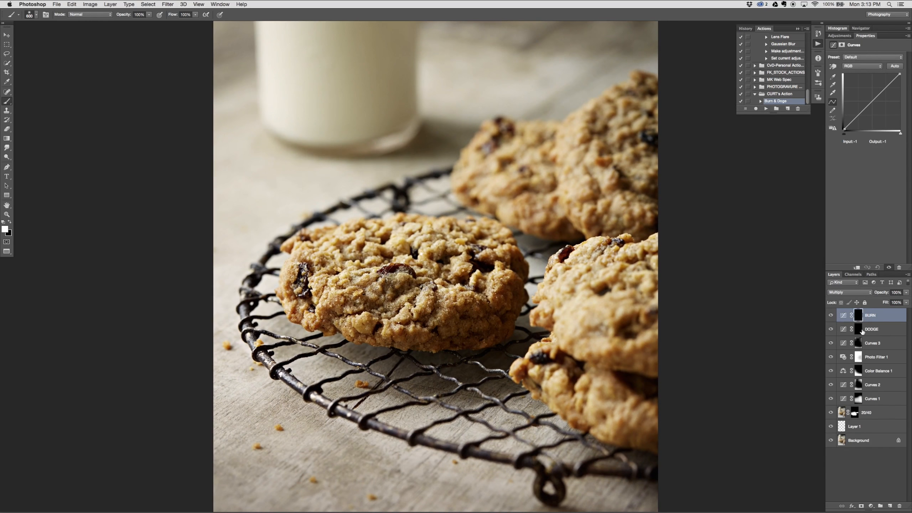
pyautogui.click(858, 329)
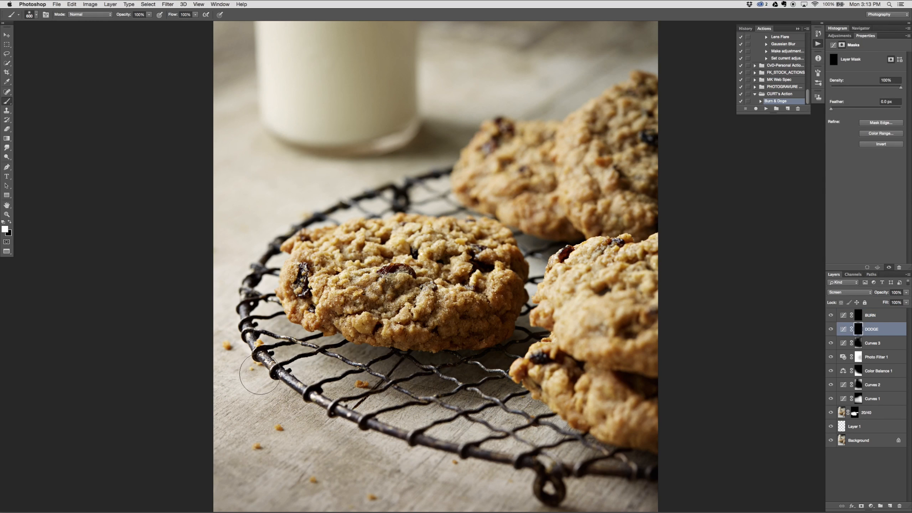
# Brush white highlights onto the rack wires in the DODGE mask with a small brush at 10% opacity.
pyautogui.press('super+equal')
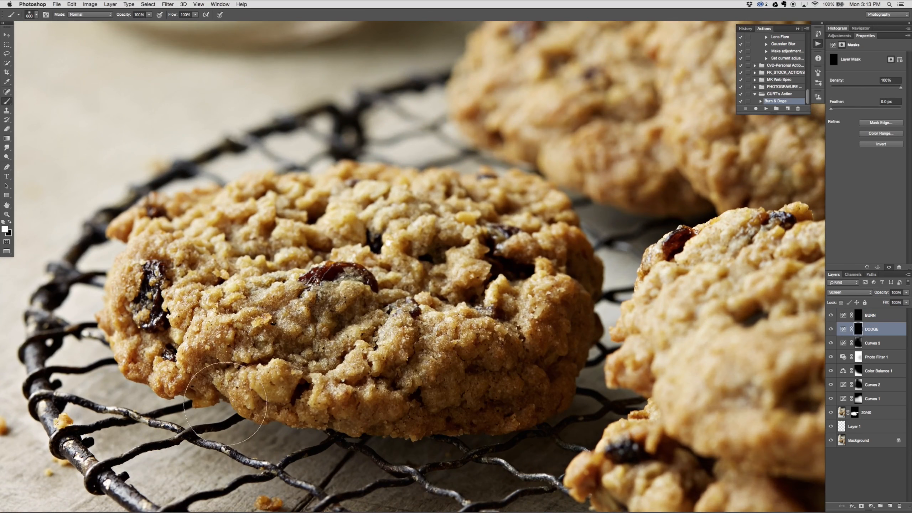
pyautogui.press('[')
pyautogui.press('[')
pyautogui.press('[')
pyautogui.press('[')
pyautogui.press('[')
pyautogui.press('[')
pyautogui.press('[')
pyautogui.press('[')
pyautogui.press('[')
pyautogui.press('[')
pyautogui.press('[')
pyautogui.press('[')
pyautogui.press('[')
pyautogui.press('[')
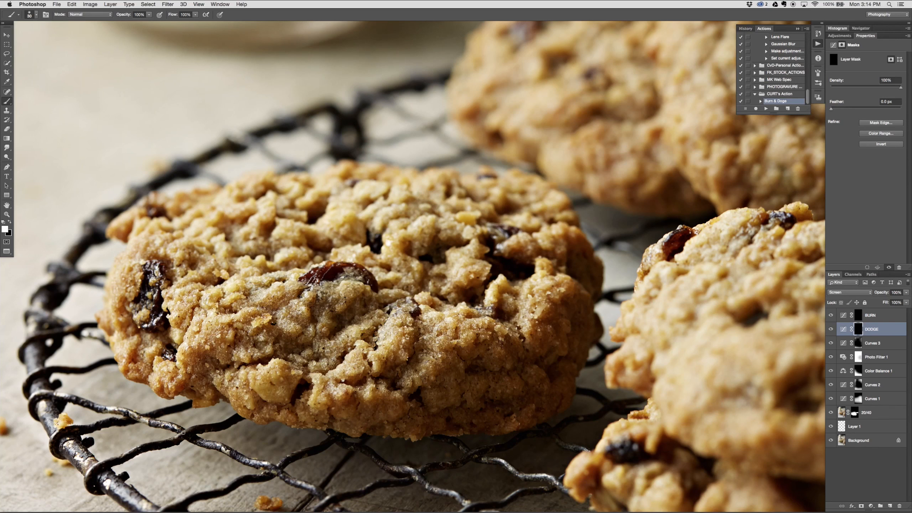
pyautogui.press('[')
pyautogui.moveTo(277, 465); pyautogui.dragTo(302, 453)
pyautogui.moveTo(381, 457); pyautogui.dragTo(406, 464)
pyautogui.moveTo(523, 466); pyautogui.dragTo(523, 378)
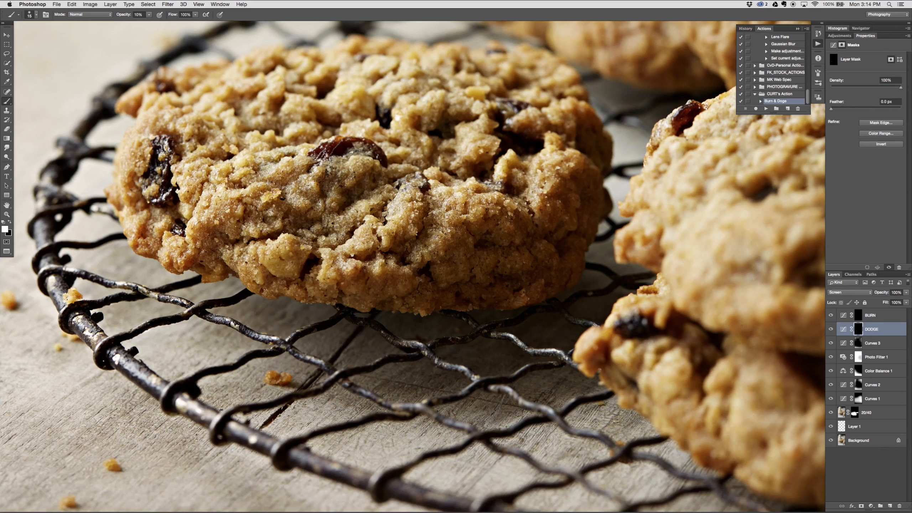
pyautogui.moveTo(398, 259); pyautogui.dragTo(413, 328)
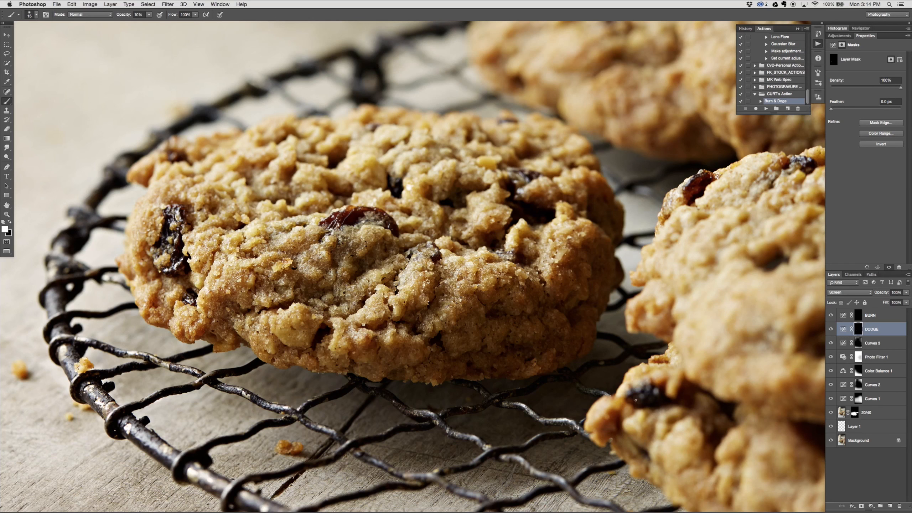
pyautogui.moveTo(750, 312); pyautogui.dragTo(304, 431)
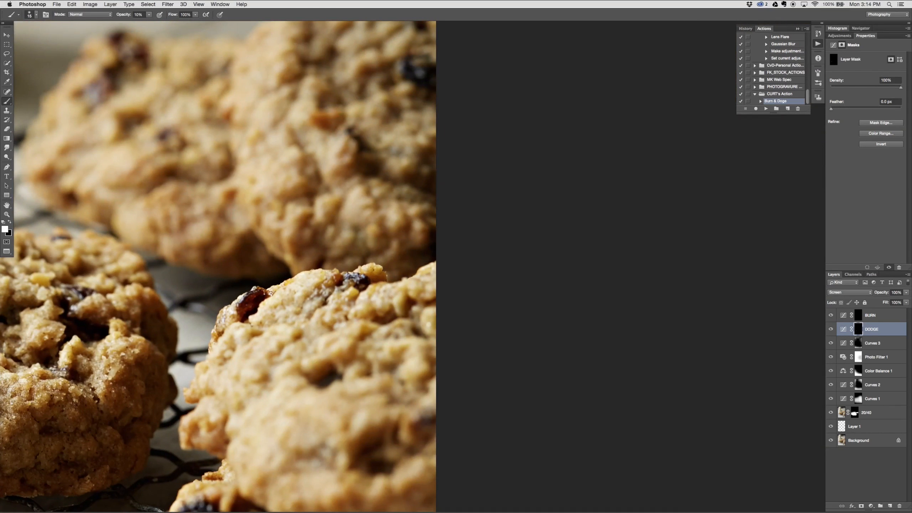
pyautogui.moveTo(256, 347); pyautogui.dragTo(739, 360)
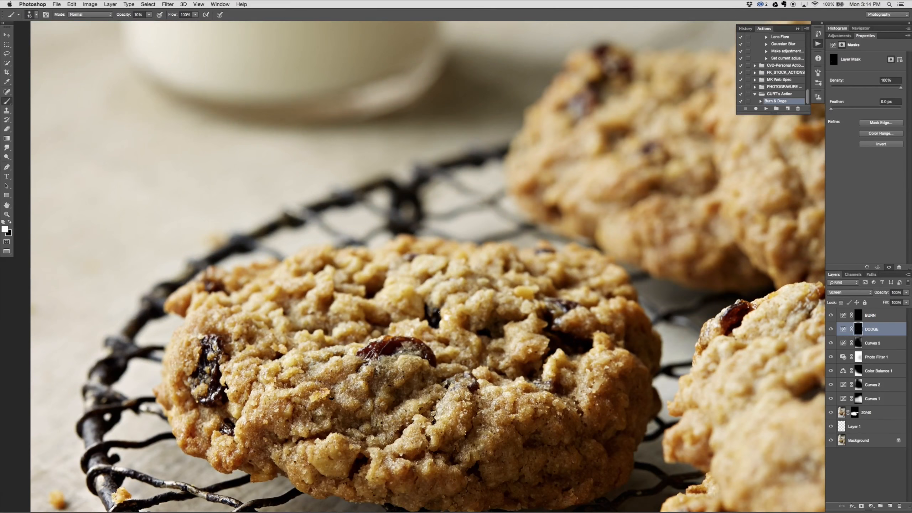
# Add a new empty layer above the 20/40 layer and activate the Clone Stamp tool.
pyautogui.moveTo(493, 391); pyautogui.dragTo(464, 194)
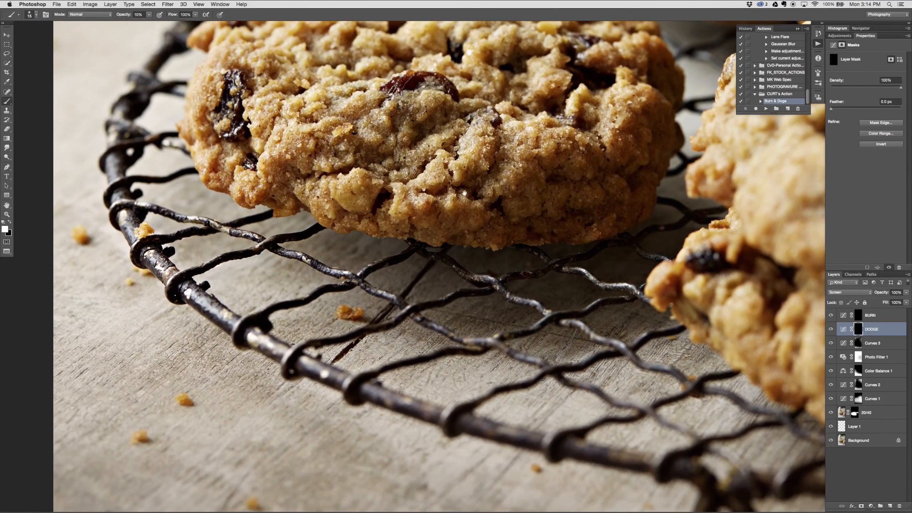
pyautogui.click(883, 417)
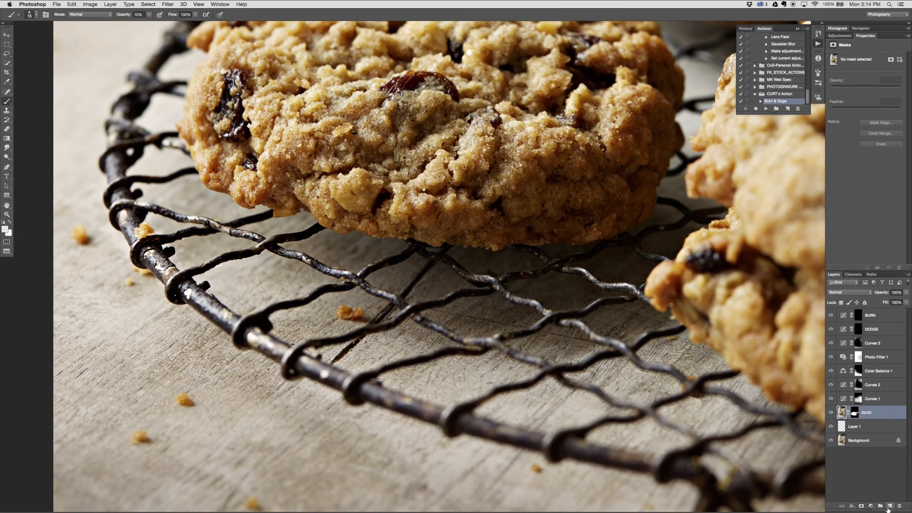
pyautogui.click(890, 506)
pyautogui.press('s')
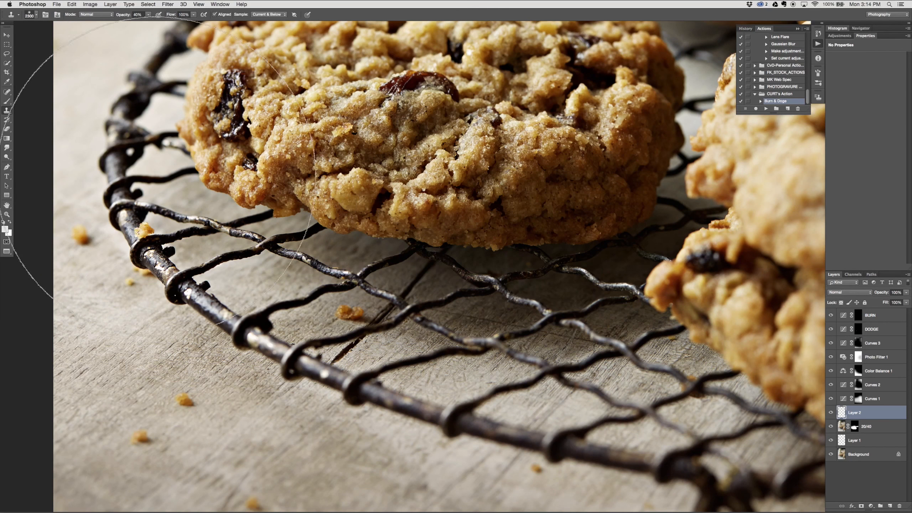
# Clone out small blemishes around the rack's front rim on the new layer with a much smaller stamp at 30% opacity.
pyautogui.press('[')
pyautogui.press('[')
pyautogui.press('[')
pyautogui.press('[')
pyautogui.press('[')
pyautogui.press('[')
pyautogui.press('[')
pyautogui.press('[')
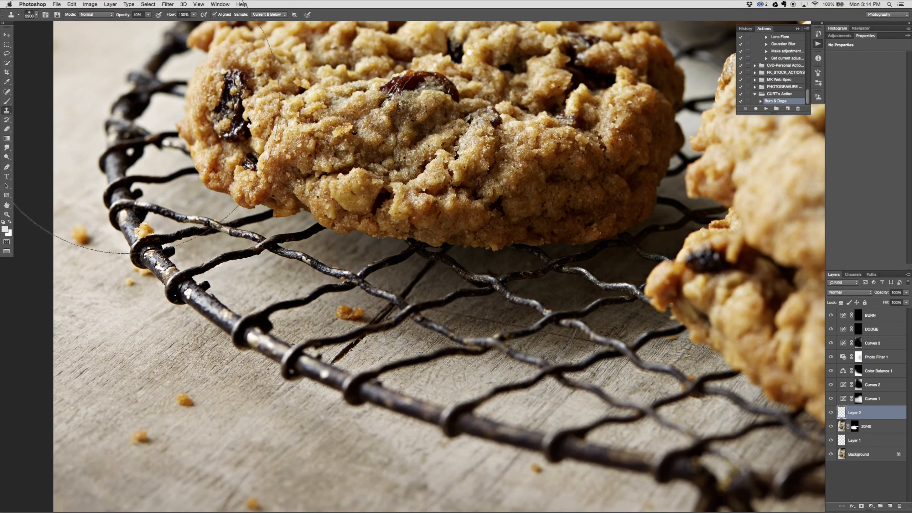
pyautogui.press('[')
pyautogui.press('[')
pyautogui.press('[')
pyautogui.press('[')
pyautogui.press('[')
pyautogui.press('[')
pyautogui.press('[')
pyautogui.press('[')
pyautogui.press('[')
pyautogui.press('[')
pyautogui.press('[')
pyautogui.press('[')
pyautogui.press('[')
pyautogui.press('[')
pyautogui.press('[')
pyautogui.press('[')
pyautogui.press('[')
pyautogui.press('[')
pyautogui.press('[')
pyautogui.press('[')
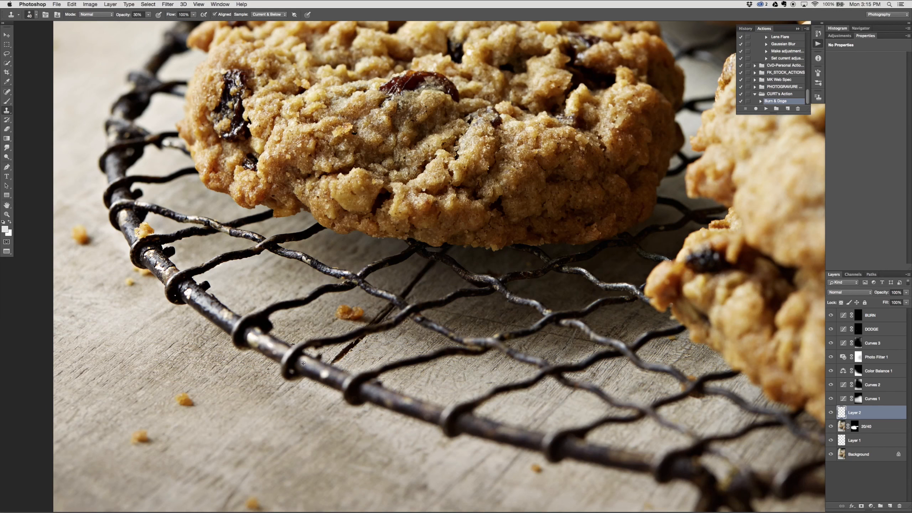
pyautogui.moveTo(325, 375); pyautogui.dragTo(333, 377)
pyautogui.moveTo(457, 359); pyautogui.dragTo(387, 424)
# Compare the whole retouched photo with the original by showing the Background layer alone and all layers in turn.
pyautogui.press('super+0')
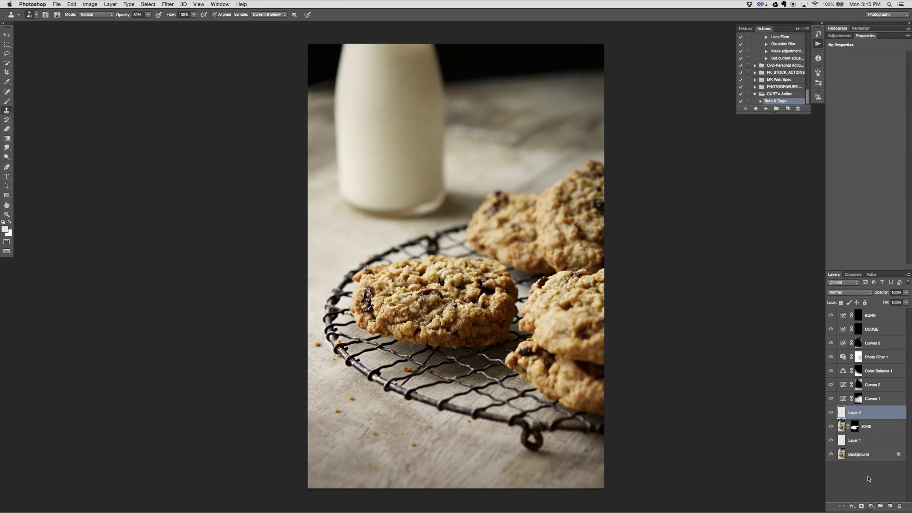
pyautogui.keyDown('alt'); pyautogui.click(832, 455); pyautogui.keyUp('alt')
pyautogui.keyDown('alt'); pyautogui.click(831, 455); pyautogui.keyUp('alt')
pyautogui.keyDown('alt'); pyautogui.click(831, 455); pyautogui.keyUp('alt')
pyautogui.keyDown('alt'); pyautogui.click(831, 455); pyautogui.keyUp('alt')
# Select the BURN layer's mask and set the brush to size 1200 at 10% opacity for painting it.
pyautogui.click(858, 315)
pyautogui.press('b')
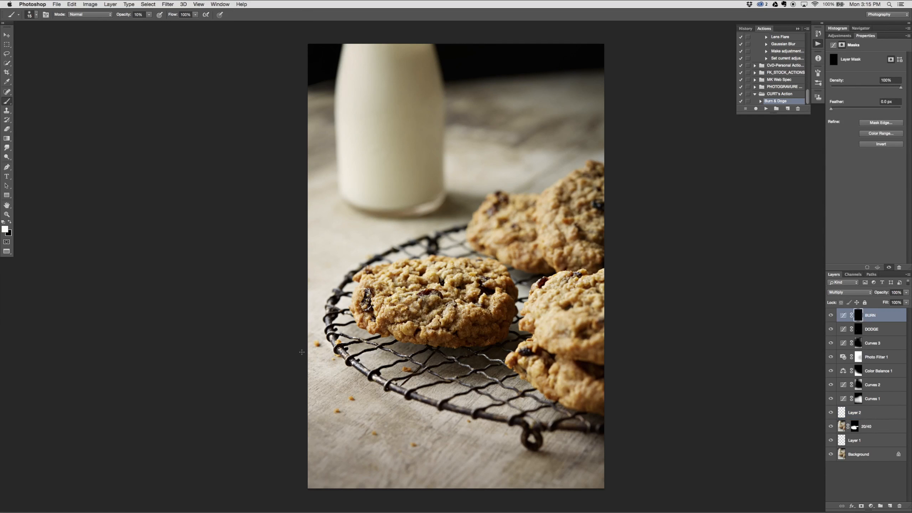
pyautogui.press(']')
pyautogui.press(']')
pyautogui.press(']')
pyautogui.press(']')
pyautogui.press(']')
pyautogui.press(']')
pyautogui.press(']')
pyautogui.press(']')
pyautogui.press(']')
pyautogui.press(']')
pyautogui.press(']')
pyautogui.press(']')
pyautogui.press(']')
pyautogui.press(']')
pyautogui.press(']')
pyautogui.press(']')
pyautogui.press(']')
pyautogui.press(']')
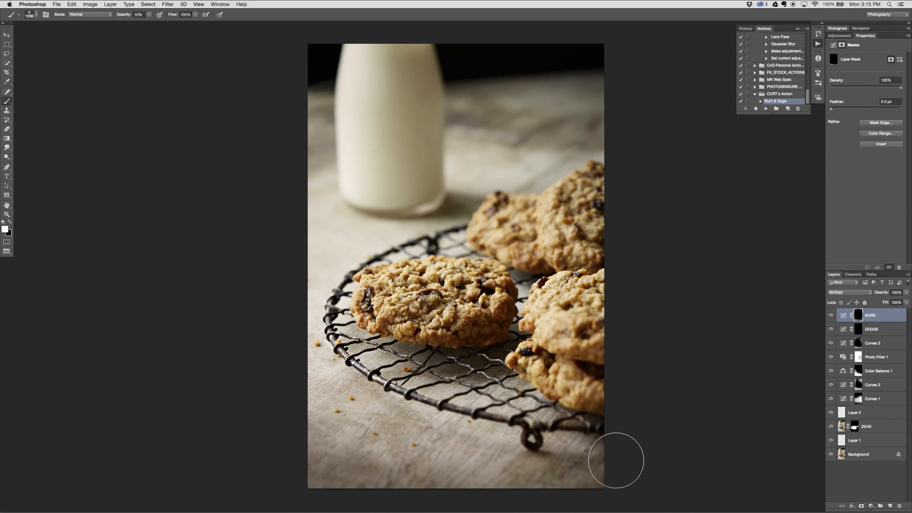
# Reduce the brush to size 600 for painting the BURN mask.
pyautogui.press('[')
pyautogui.press('[')
pyautogui.press('[')
pyautogui.press('[')
pyautogui.press('[')
pyautogui.press('[')
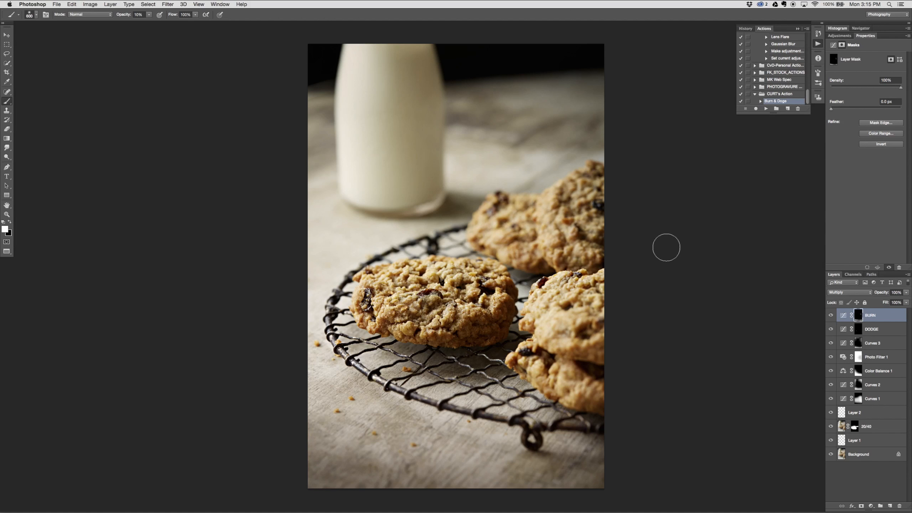